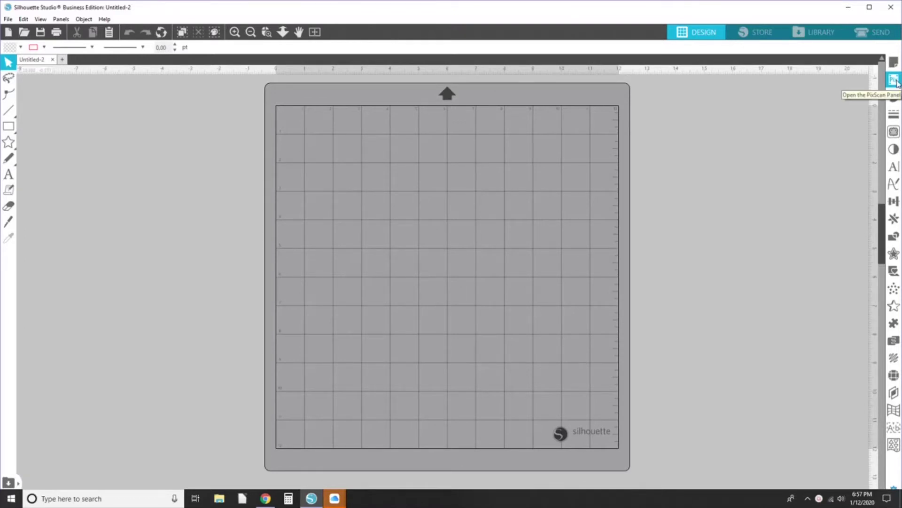
Step: Import the PixScan photo IMG_3904 from Downloads onto a PixScan Cameo mat
{"action": "left_click", "coordinate": [896, 81]}
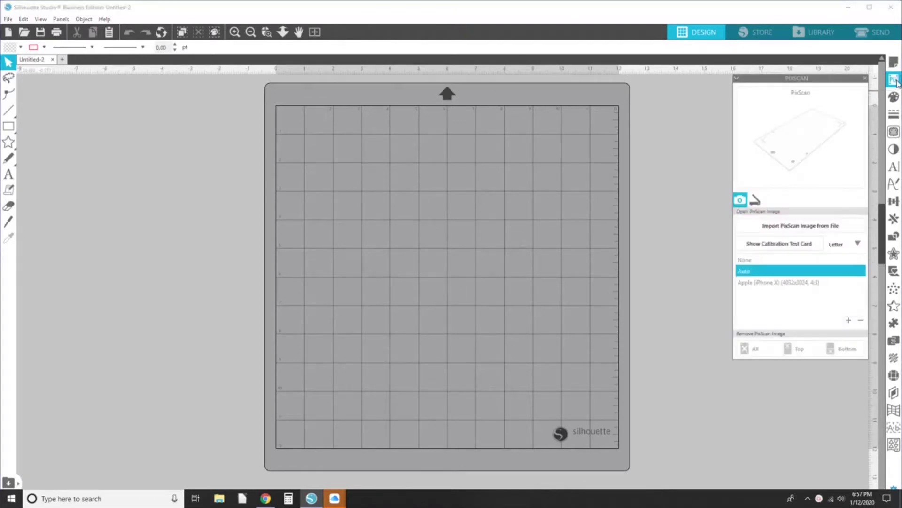
{"action": "left_click", "coordinate": [801, 230]}
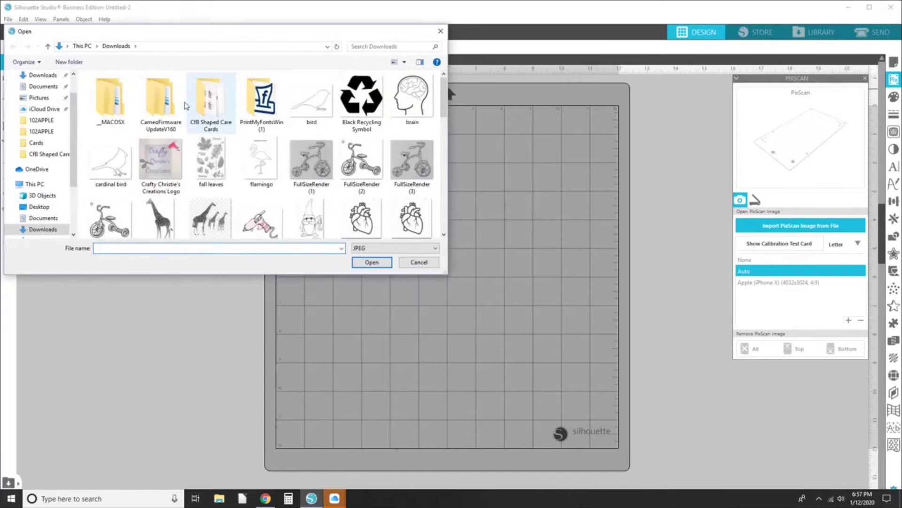
{"action": "scroll", "coordinate": [354, 161], "scroll_direction": "down", "scroll_amount": 10}
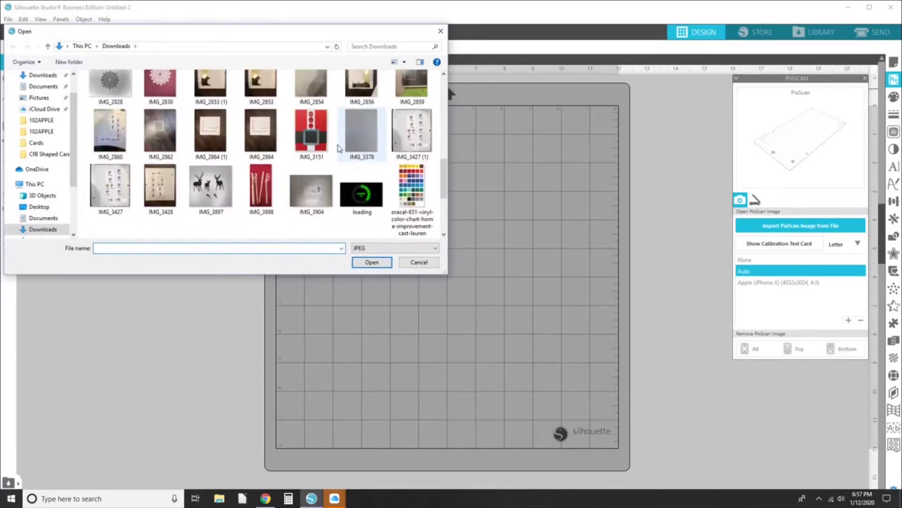
{"action": "left_click", "coordinate": [311, 193]}
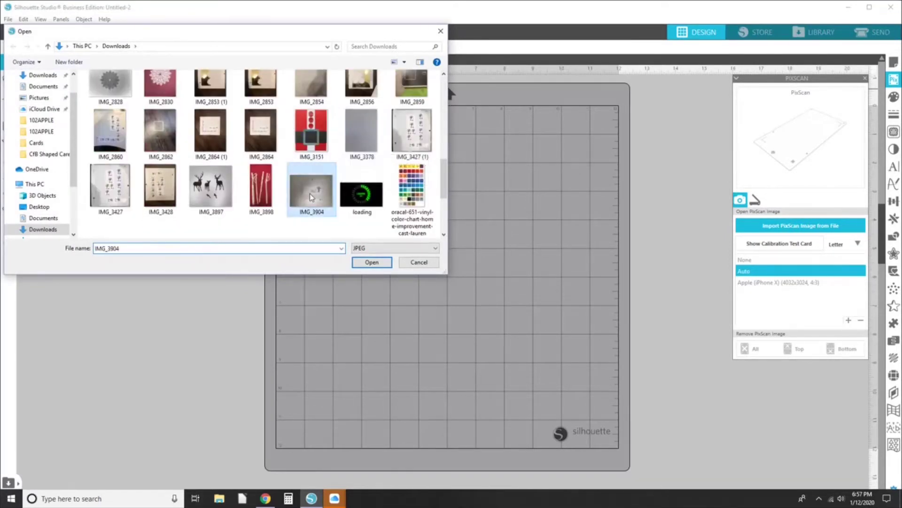
{"action": "left_click", "coordinate": [372, 262]}
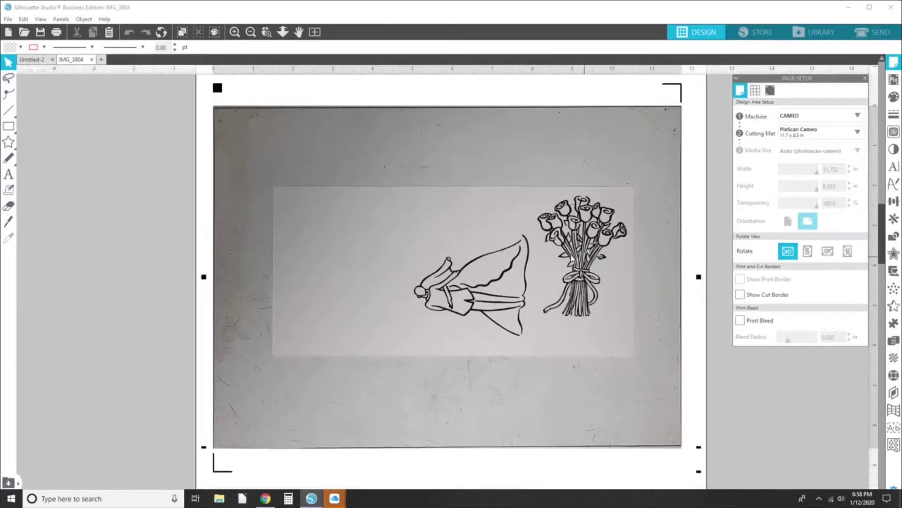
Step: Mark the bride drawing as the trace area, extending it over the whole dress
{"action": "left_click", "coordinate": [894, 134]}
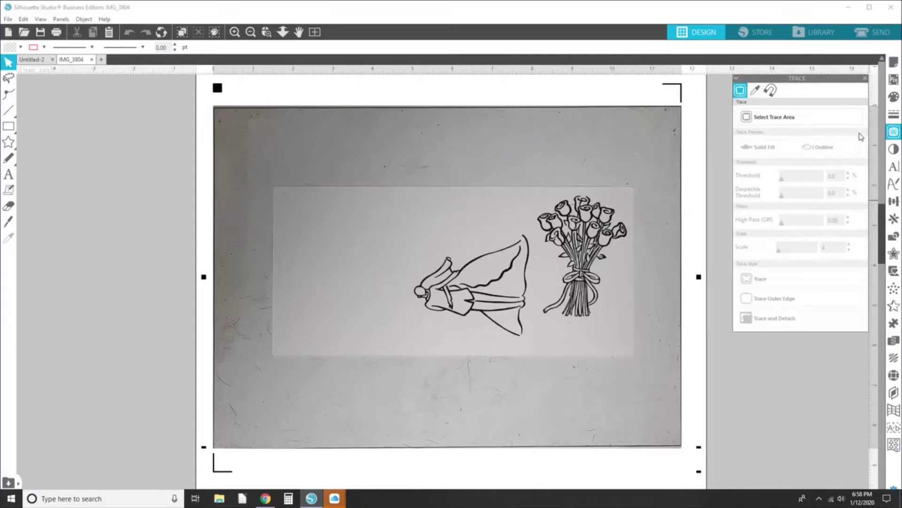
{"action": "left_click", "coordinate": [766, 118]}
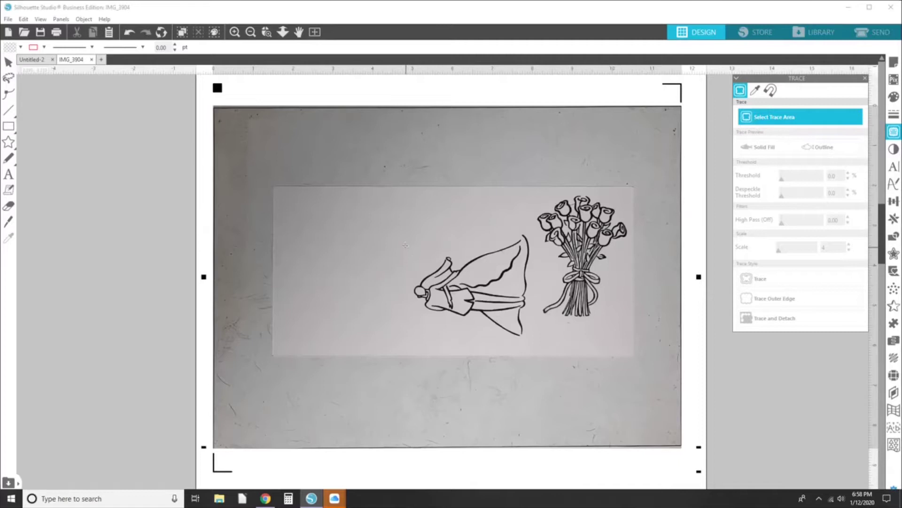
{"action": "mouse_move", "coordinate": [405, 245]}
{"action": "left_mouse_down"}
{"action": "mouse_move", "coordinate": [430, 351]}
{"action": "mouse_move", "coordinate": [476, 331]}
{"action": "mouse_move", "coordinate": [543, 332]}
{"action": "mouse_move", "coordinate": [539, 343]}
{"action": "left_mouse_up"}
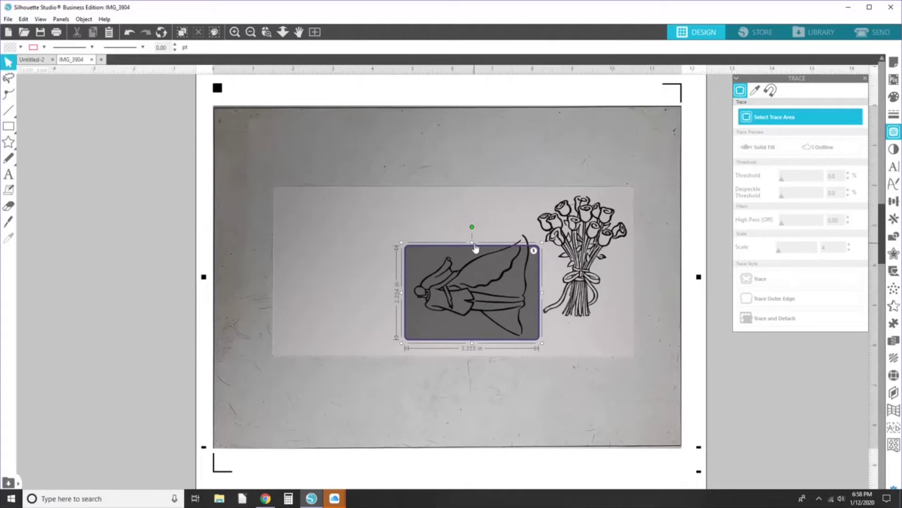
{"action": "left_click_drag", "start_coordinate": [473, 243], "coordinate": [474, 227]}
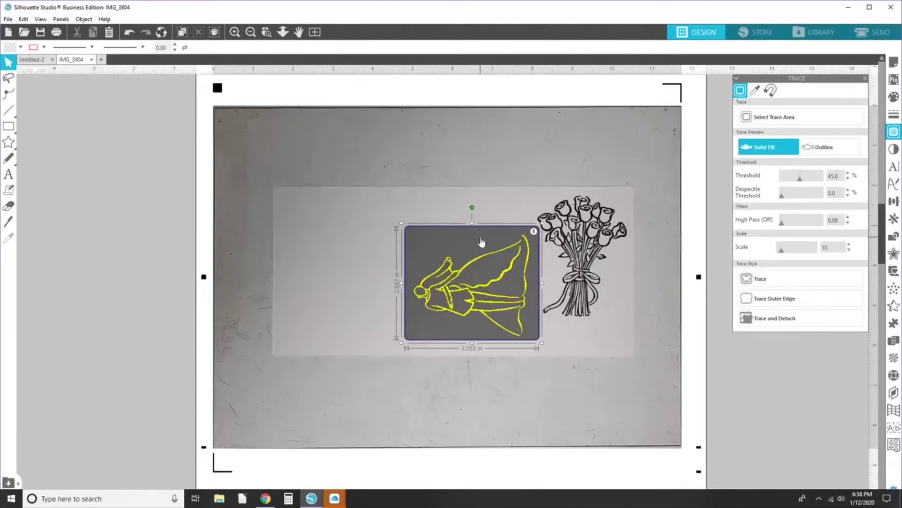
Step: Set threshold 65 with despeckle and high pass filter, then trace the bride's outer edge
{"action": "left_click", "coordinate": [848, 173]}
{"action": "left_click", "coordinate": [848, 173]}
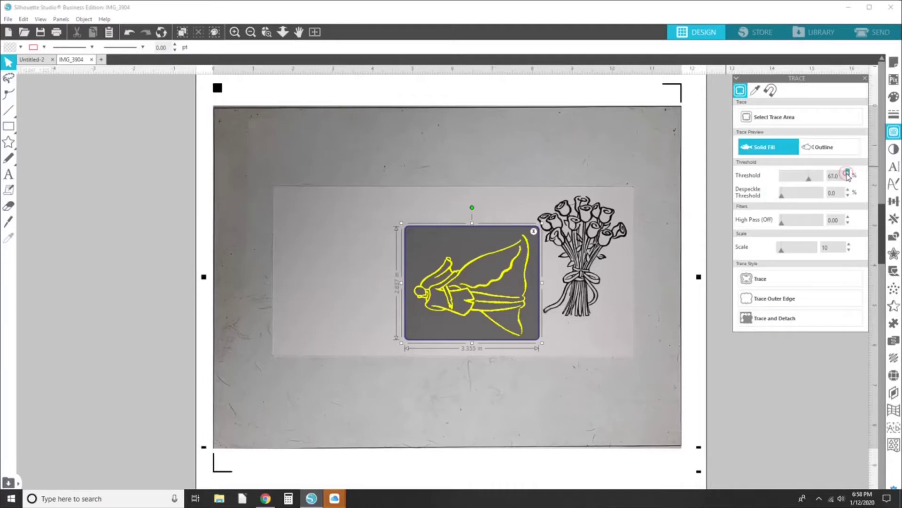
{"action": "left_click", "coordinate": [848, 173]}
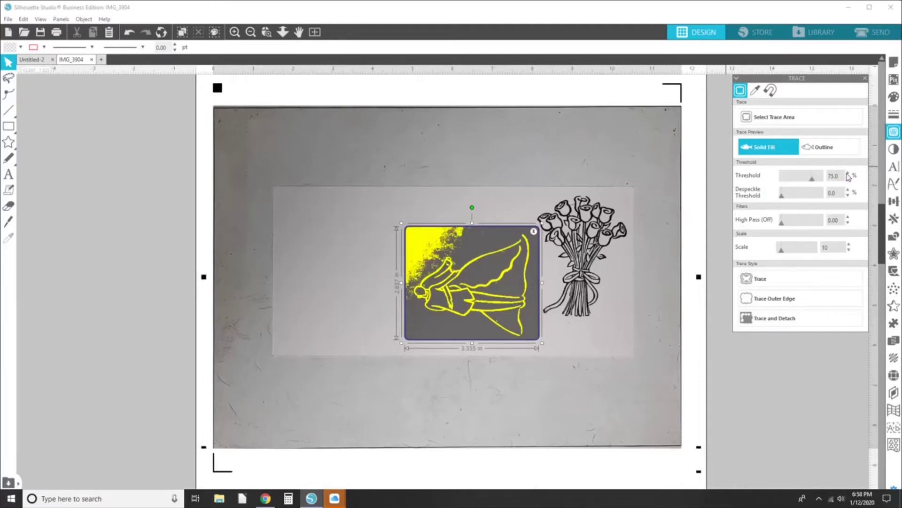
{"action": "left_click", "coordinate": [848, 179]}
{"action": "left_click", "coordinate": [847, 179]}
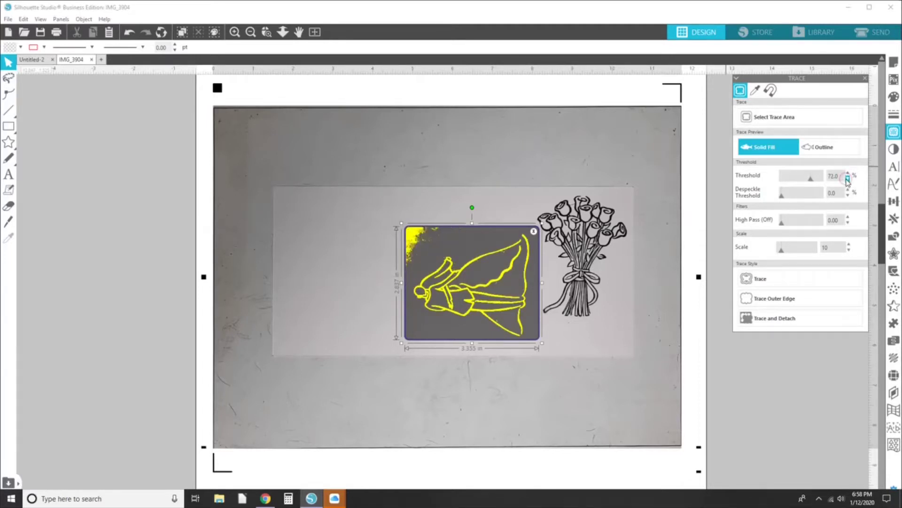
{"action": "left_click", "coordinate": [848, 179]}
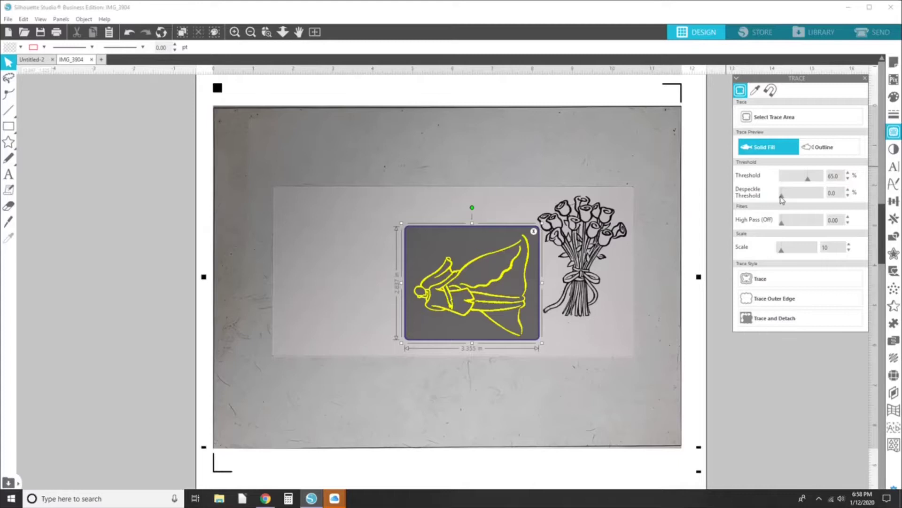
{"action": "left_click_drag", "start_coordinate": [781, 198], "coordinate": [803, 200]}
{"action": "left_click", "coordinate": [786, 224]}
{"action": "mouse_move", "coordinate": [787, 226]}
{"action": "left_mouse_down"}
{"action": "mouse_move", "coordinate": [818, 227]}
{"action": "mouse_move", "coordinate": [778, 229]}
{"action": "mouse_move", "coordinate": [790, 253]}
{"action": "mouse_move", "coordinate": [812, 252]}
{"action": "mouse_move", "coordinate": [783, 255]}
{"action": "left_mouse_up"}
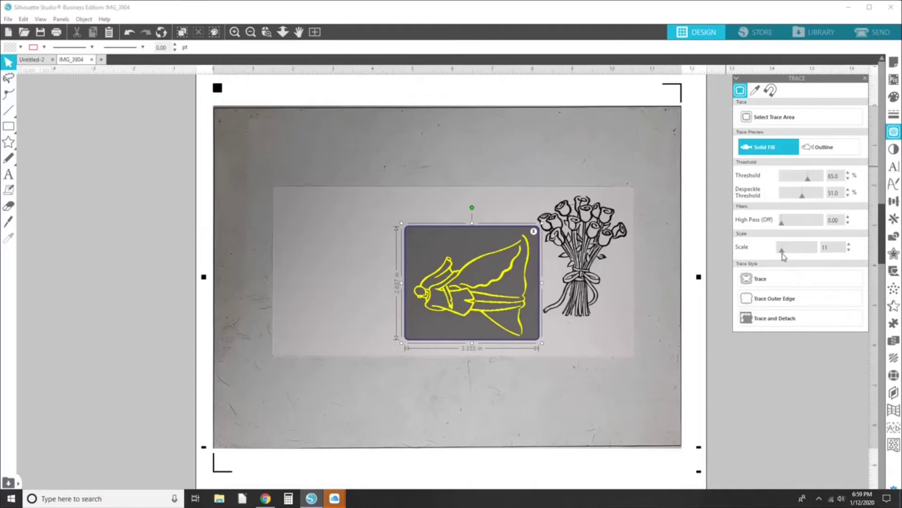
{"action": "left_click", "coordinate": [767, 304]}
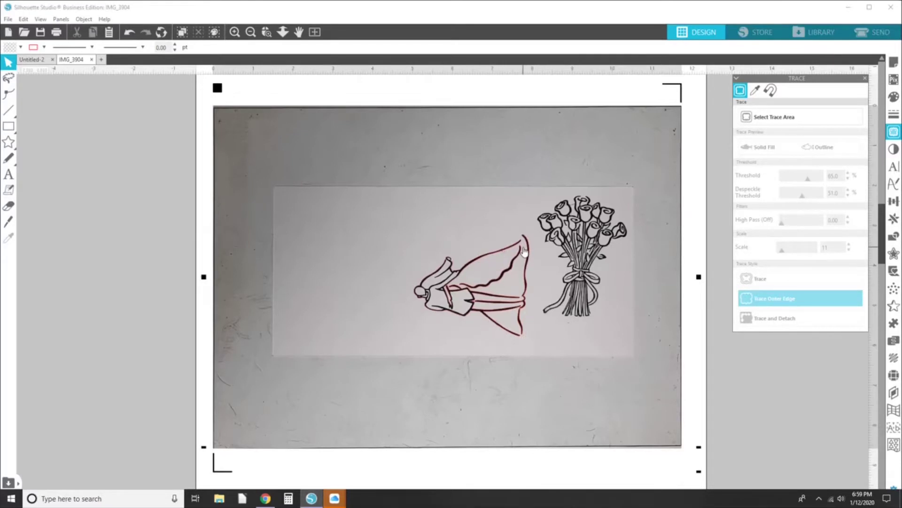
Step: Mark the rose bouquet as the trace area and raise the threshold to 55
{"action": "left_click", "coordinate": [769, 117]}
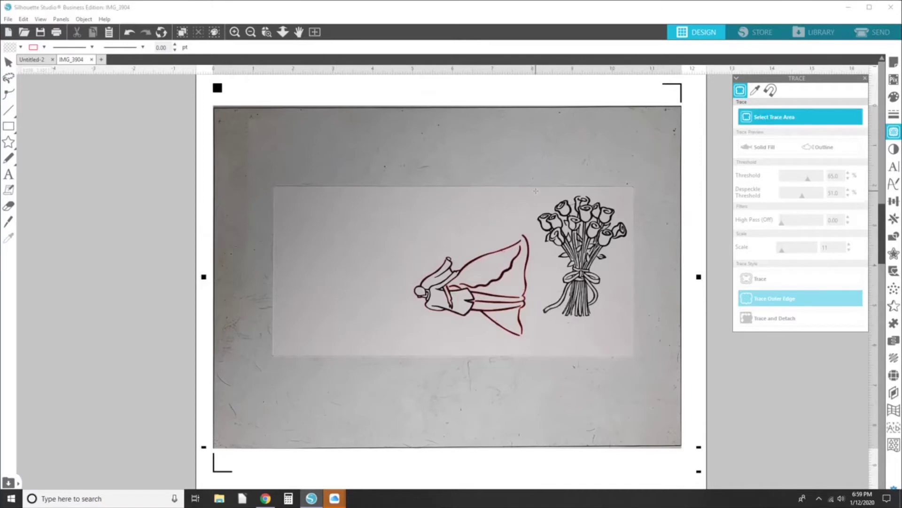
{"action": "mouse_move", "coordinate": [536, 191]}
{"action": "left_mouse_down"}
{"action": "mouse_move", "coordinate": [574, 322]}
{"action": "mouse_move", "coordinate": [629, 332]}
{"action": "left_mouse_up"}
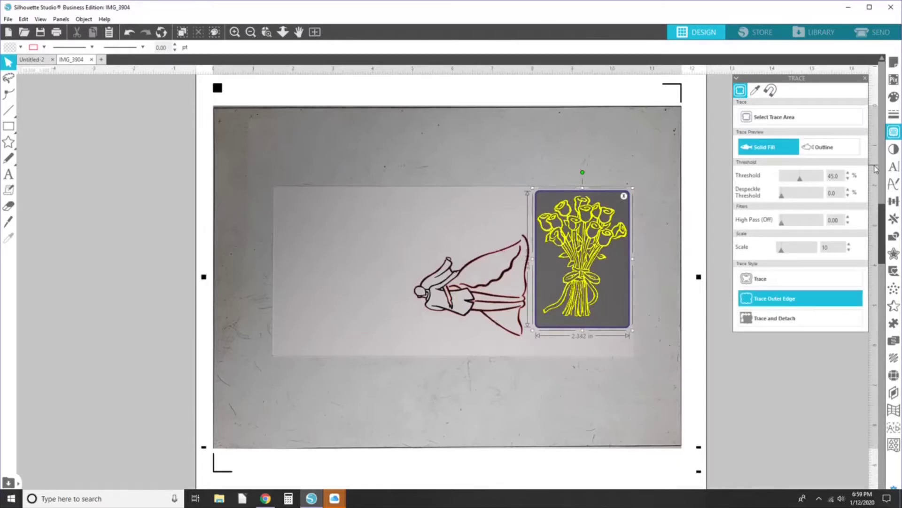
{"action": "left_click", "coordinate": [848, 173]}
{"action": "left_click", "coordinate": [848, 173]}
{"action": "left_click", "coordinate": [848, 173]}
{"action": "left_click", "coordinate": [848, 173]}
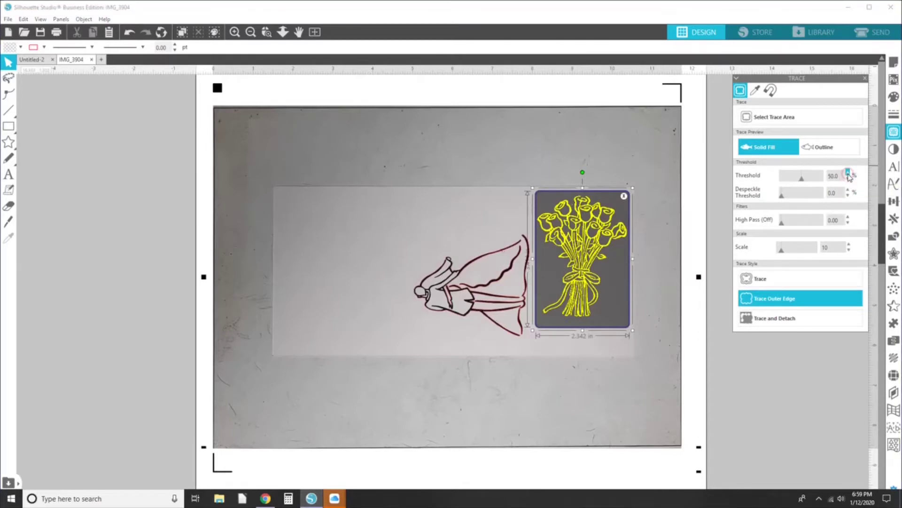
{"action": "left_click", "coordinate": [848, 173]}
{"action": "left_click", "coordinate": [848, 173]}
{"action": "left_click", "coordinate": [849, 173]}
{"action": "left_click", "coordinate": [849, 173]}
{"action": "left_click", "coordinate": [848, 173]}
{"action": "left_click", "coordinate": [849, 173]}
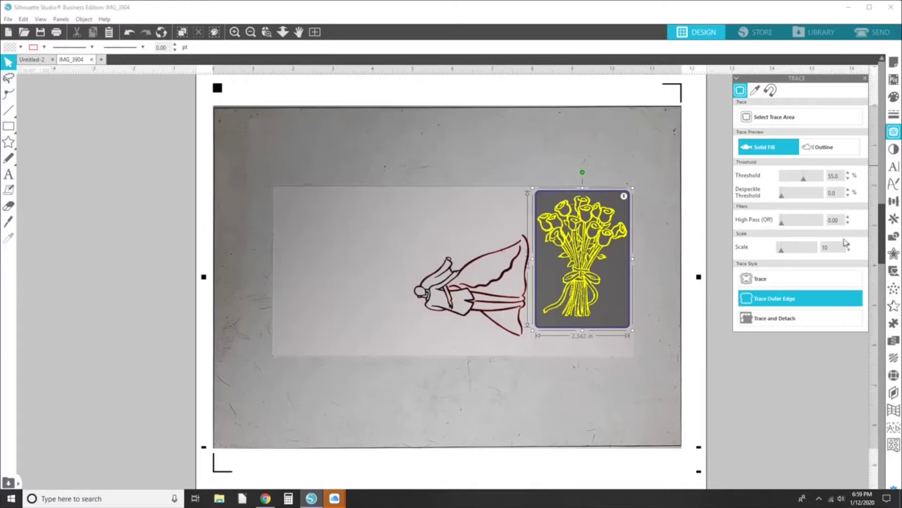
Step: Trace the rose bouquet's outer edge
{"action": "left_click", "coordinate": [772, 284]}
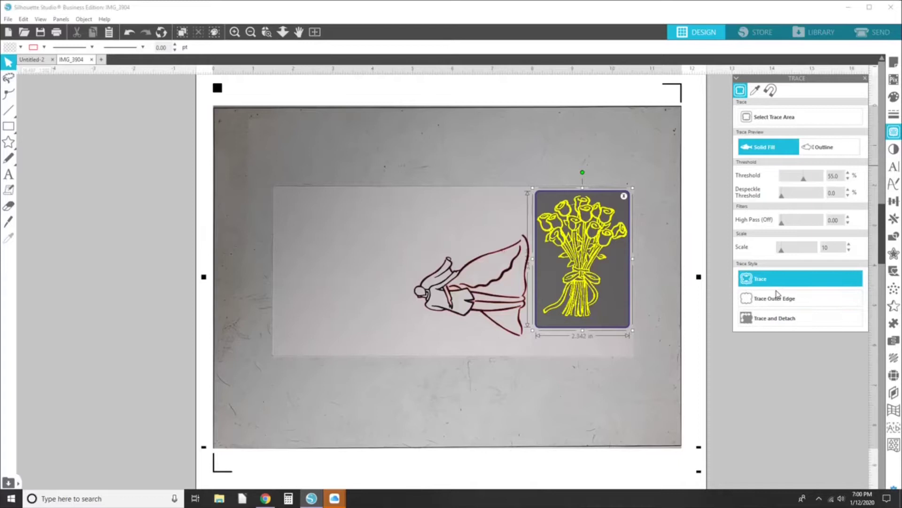
{"action": "left_click", "coordinate": [779, 299]}
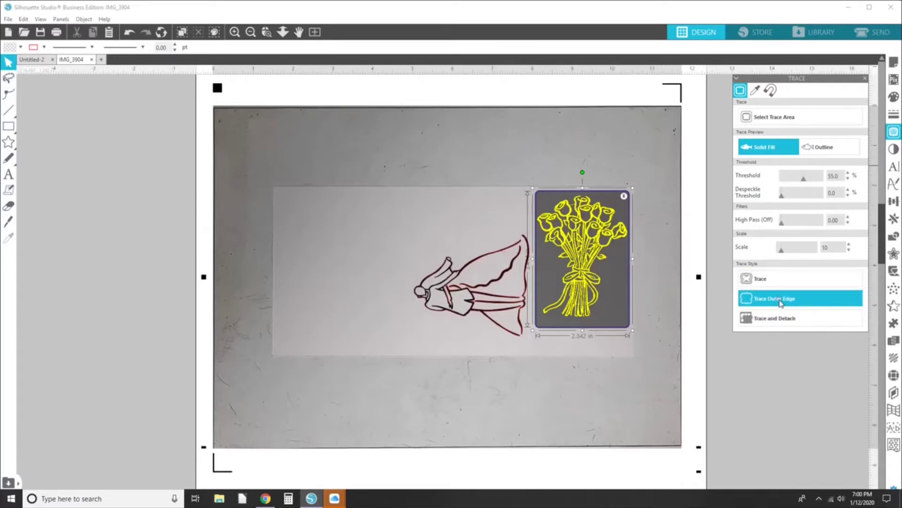
{"action": "left_click", "coordinate": [780, 302]}
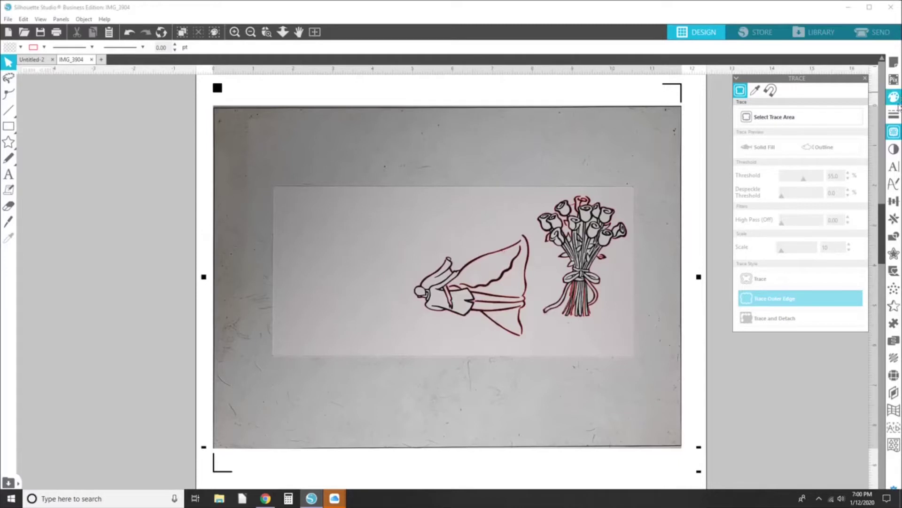
Step: Select both traced drawings and create an offset outline around them
{"action": "left_click", "coordinate": [894, 254]}
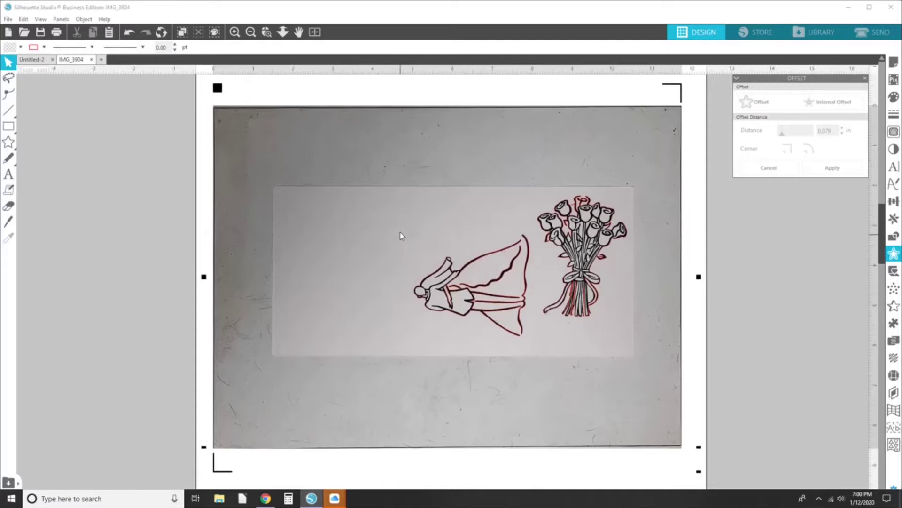
{"action": "mouse_move", "coordinate": [399, 232]}
{"action": "left_mouse_down"}
{"action": "mouse_move", "coordinate": [423, 326]}
{"action": "mouse_move", "coordinate": [545, 350]}
{"action": "mouse_move", "coordinate": [535, 347]}
{"action": "left_mouse_up"}
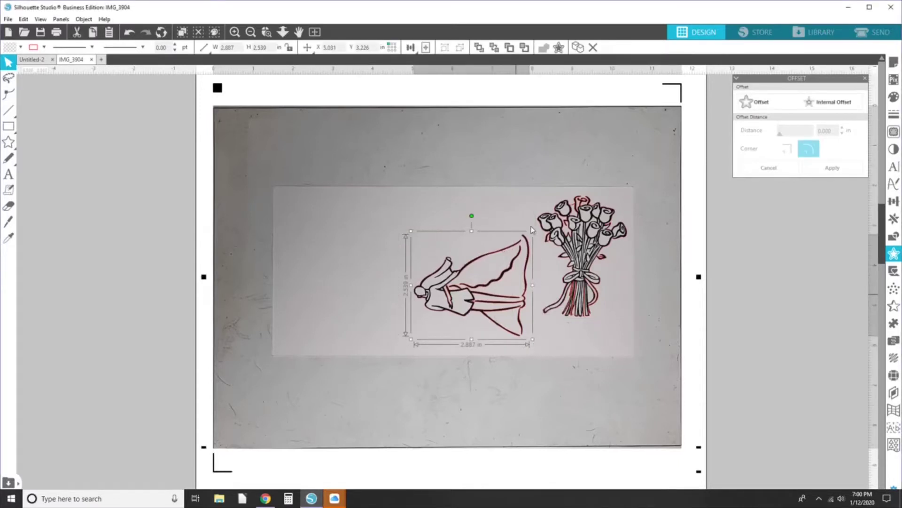
{"action": "left_click", "coordinate": [756, 103]}
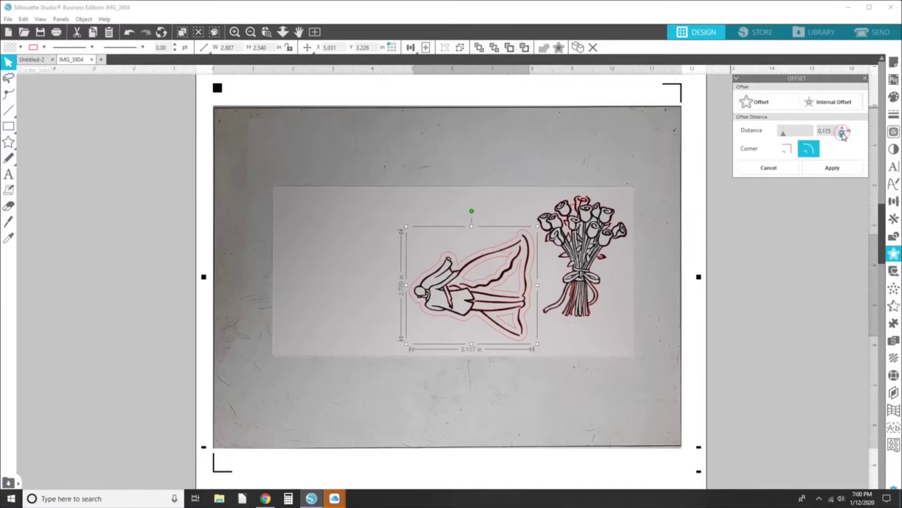
Step: Set the bride's offset distance to 0.030 in and apply it
{"action": "left_click", "coordinate": [842, 134]}
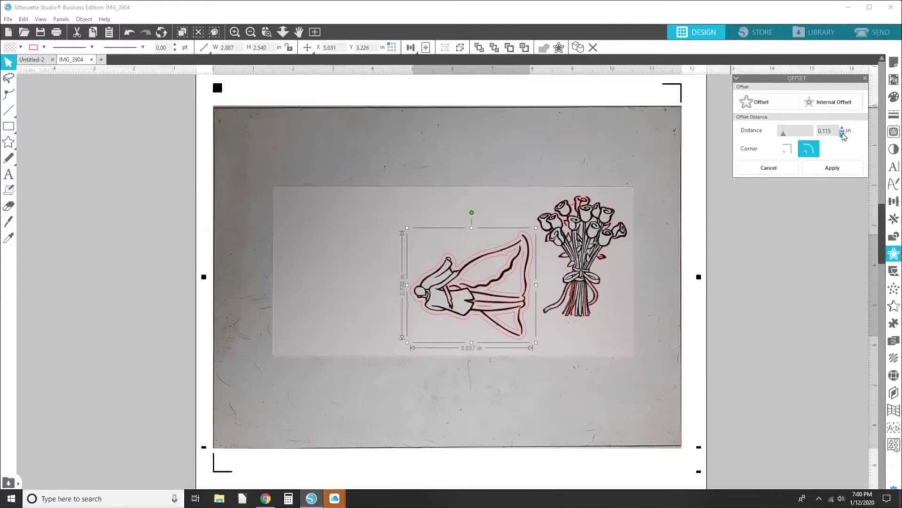
{"action": "left_click", "coordinate": [842, 134]}
{"action": "left_click", "coordinate": [842, 134]}
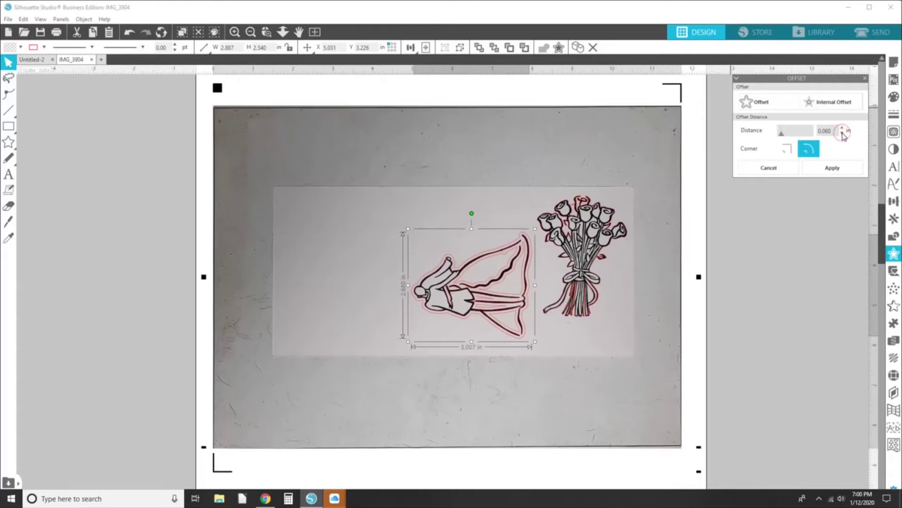
{"action": "left_click", "coordinate": [842, 134]}
{"action": "left_click", "coordinate": [843, 134]}
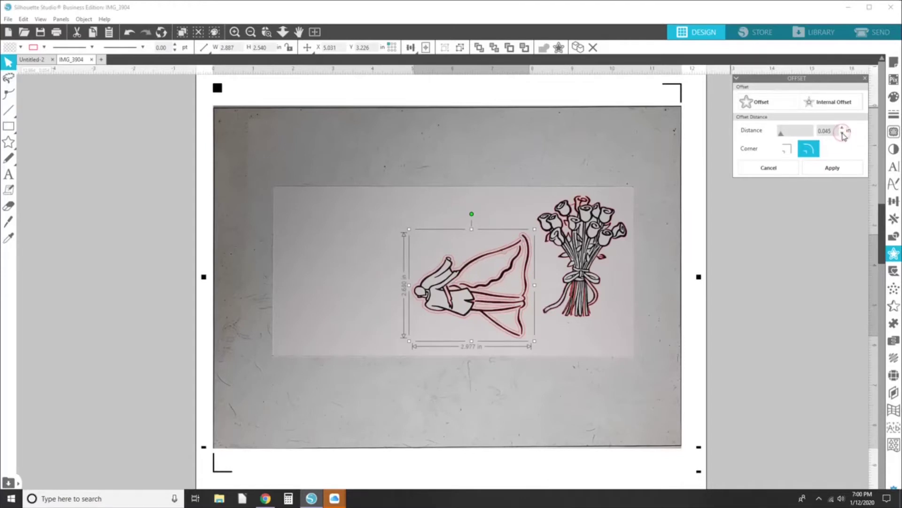
{"action": "left_click", "coordinate": [842, 134]}
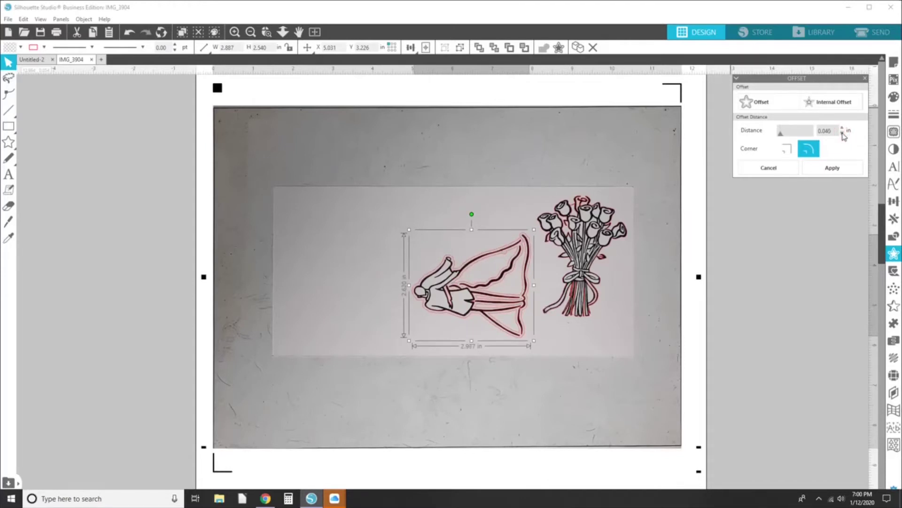
{"action": "left_click", "coordinate": [842, 134]}
{"action": "left_click", "coordinate": [842, 134]}
{"action": "left_click", "coordinate": [842, 134]}
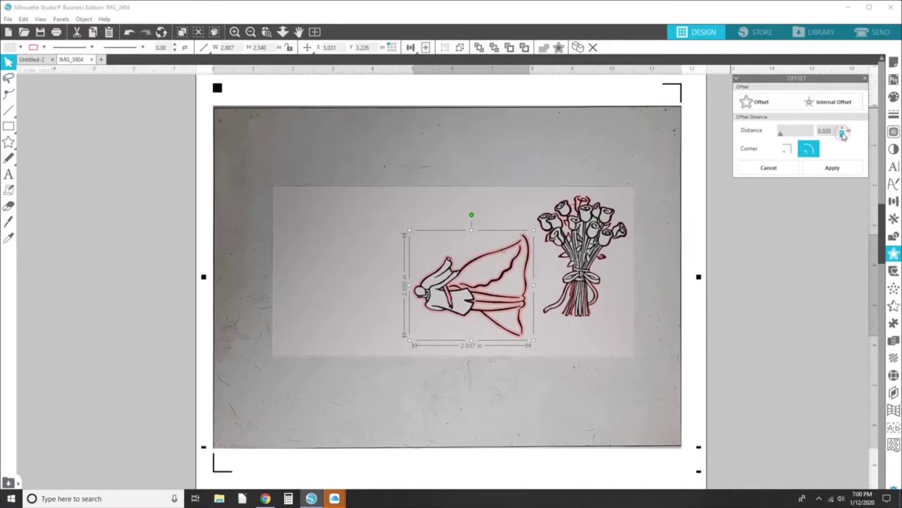
{"action": "left_click", "coordinate": [842, 134]}
{"action": "left_click", "coordinate": [842, 134]}
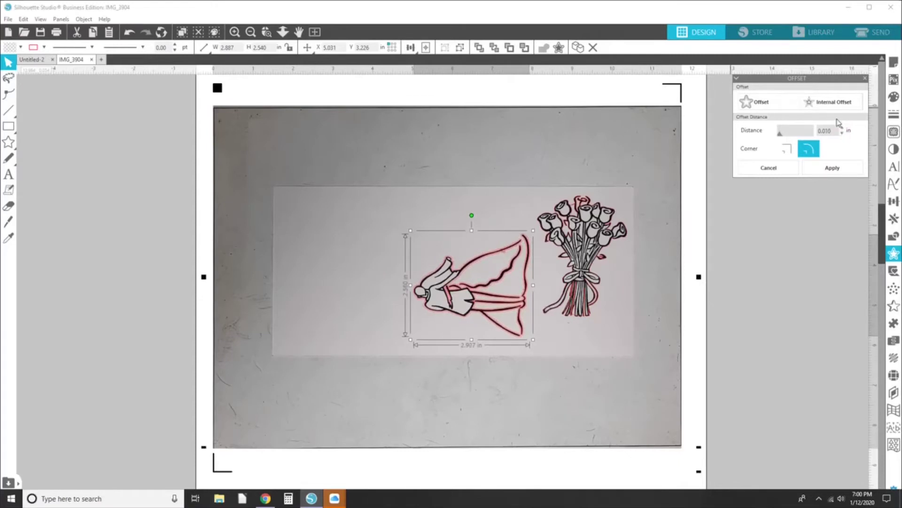
{"action": "left_click", "coordinate": [842, 127]}
{"action": "left_click", "coordinate": [842, 128]}
{"action": "left_click", "coordinate": [842, 128]}
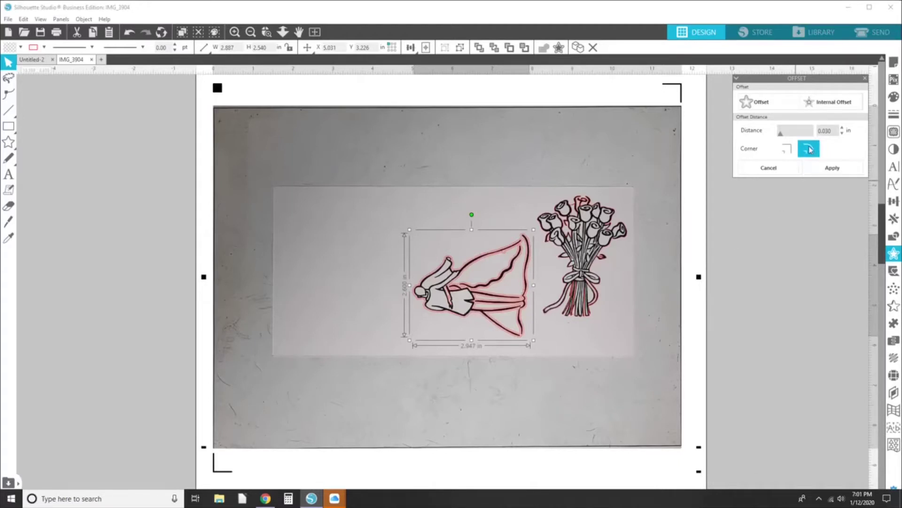
{"action": "left_click", "coordinate": [822, 170]}
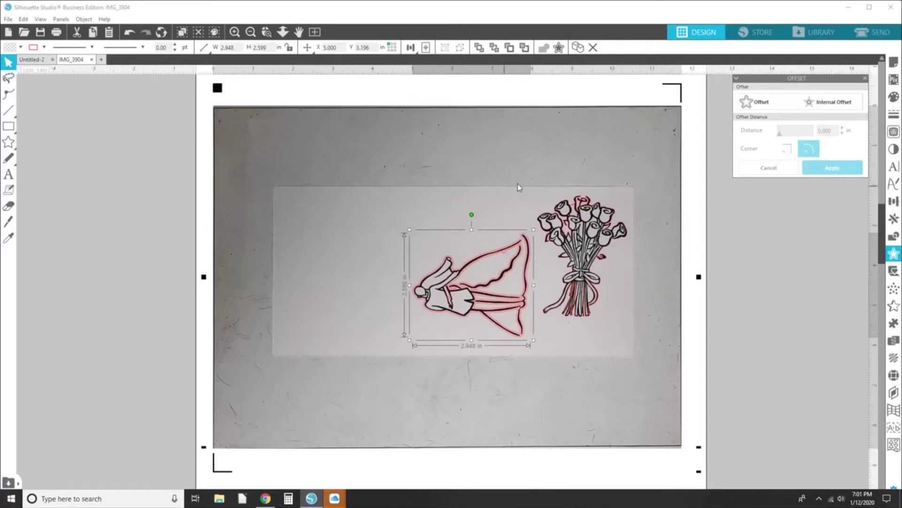
{"action": "left_click", "coordinate": [535, 195]}
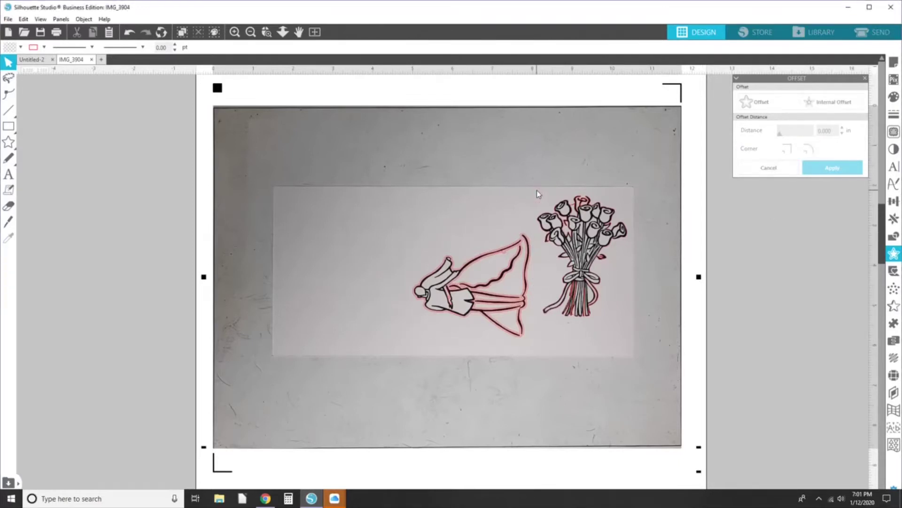
Step: Add a tight offset cut line around the rose bouquet, stepping the distance below 0.080
{"action": "left_click_drag", "start_coordinate": [537, 190], "coordinate": [636, 337]}
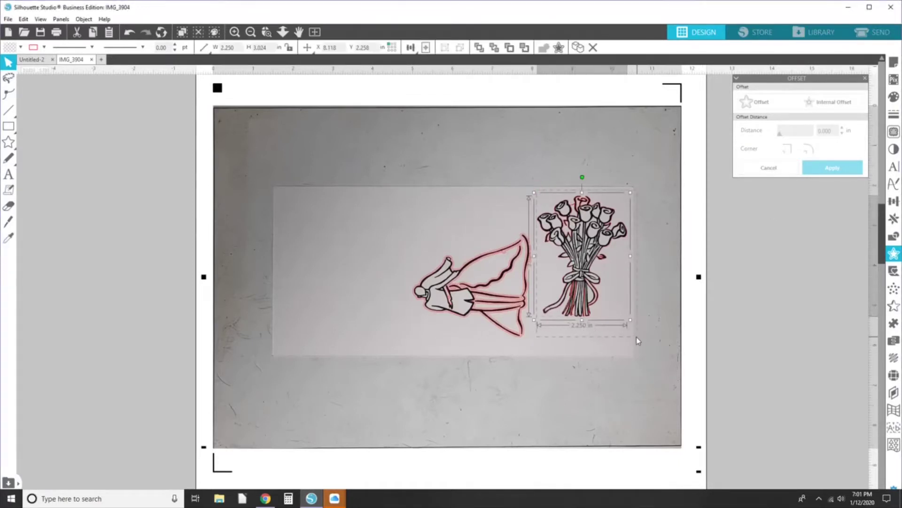
{"action": "left_click", "coordinate": [749, 104]}
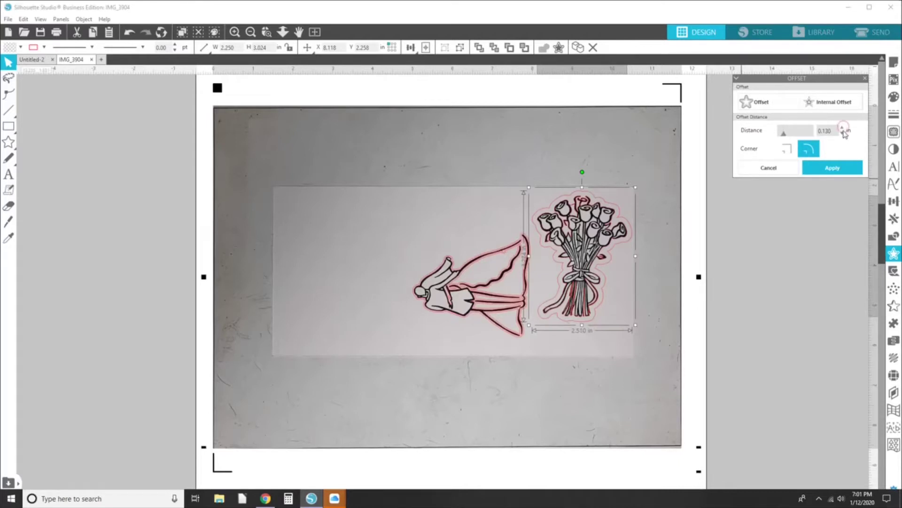
{"action": "left_click", "coordinate": [842, 134]}
{"action": "left_click", "coordinate": [842, 134]}
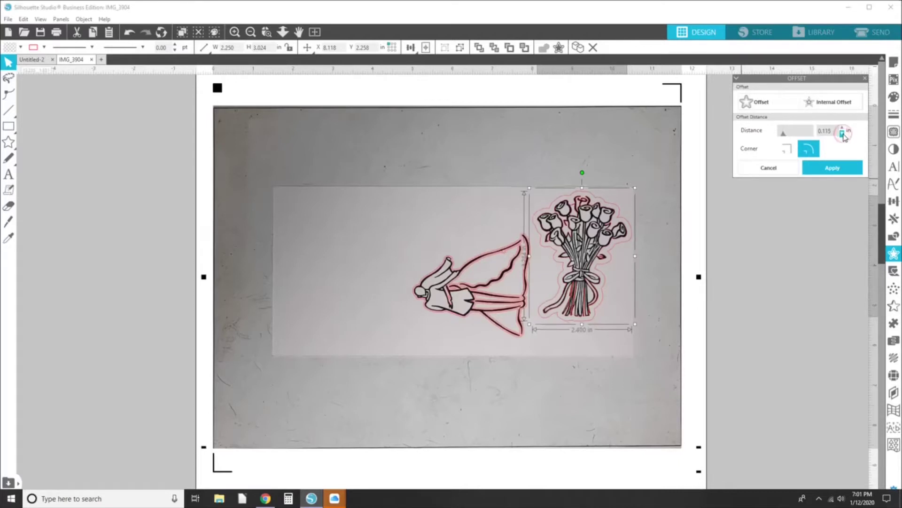
{"action": "left_click", "coordinate": [842, 134]}
{"action": "left_click", "coordinate": [843, 134]}
{"action": "left_click", "coordinate": [842, 134]}
{"action": "left_click", "coordinate": [842, 134]}
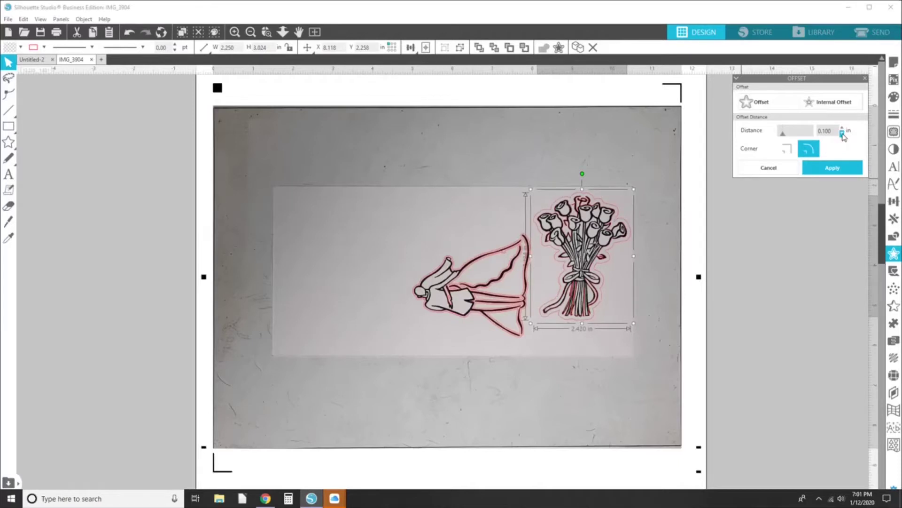
{"action": "left_click", "coordinate": [842, 134]}
{"action": "left_click", "coordinate": [842, 134]}
{"action": "left_click", "coordinate": [843, 134]}
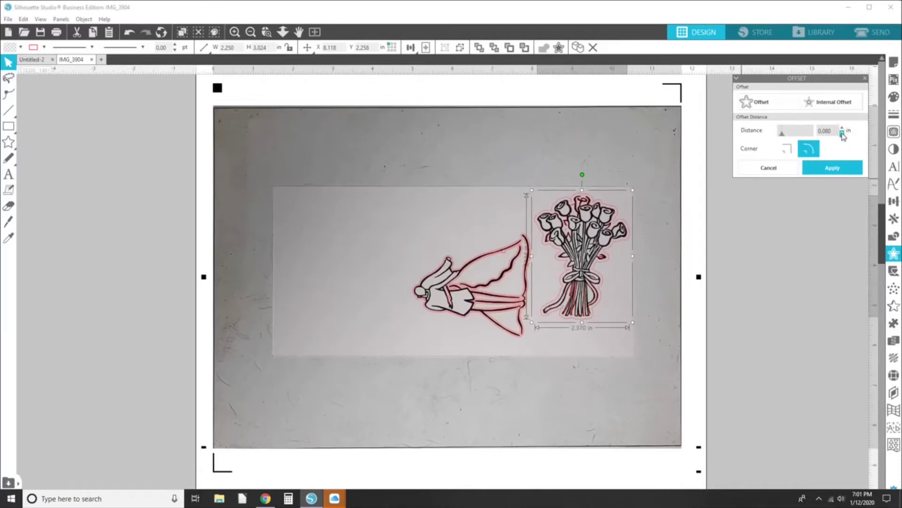
{"action": "left_click", "coordinate": [842, 134]}
{"action": "left_click", "coordinate": [842, 133]}
{"action": "left_click", "coordinate": [842, 134]}
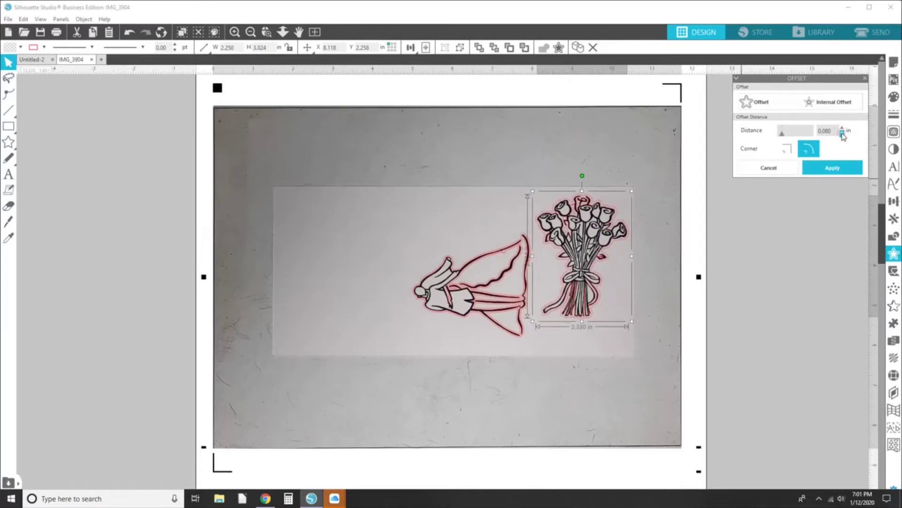
{"action": "left_click", "coordinate": [843, 134]}
{"action": "left_click", "coordinate": [842, 134]}
{"action": "left_click", "coordinate": [842, 134]}
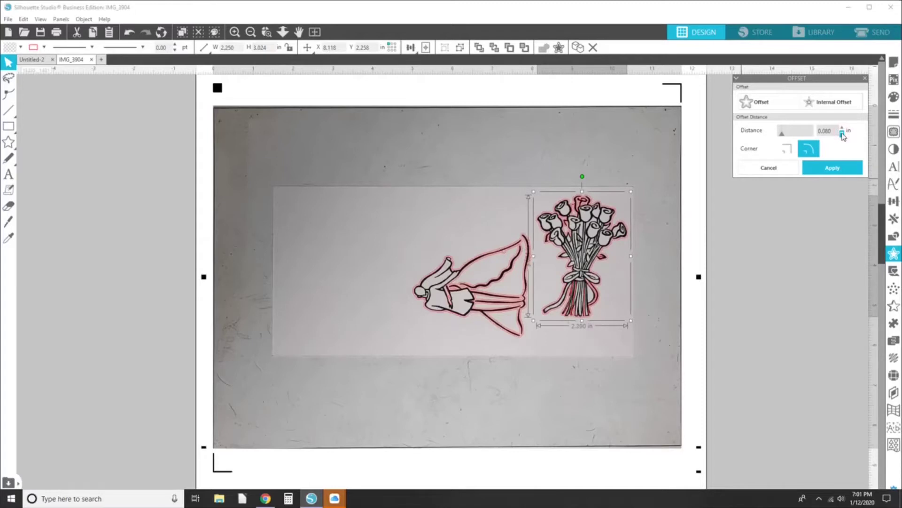
{"action": "left_click", "coordinate": [842, 134]}
{"action": "left_click", "coordinate": [843, 133]}
{"action": "left_click", "coordinate": [843, 134]}
{"action": "left_click", "coordinate": [844, 133]}
{"action": "left_click", "coordinate": [844, 133]}
{"action": "left_click", "coordinate": [843, 129]}
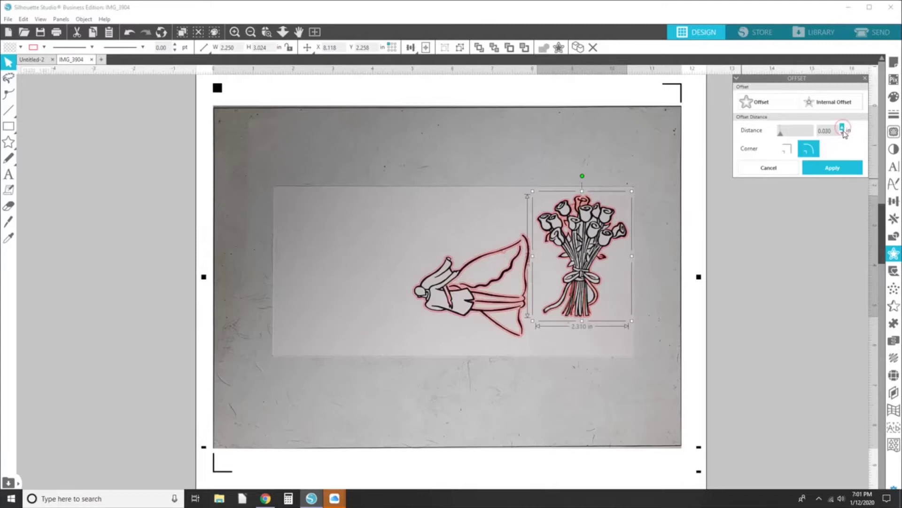
{"action": "left_click", "coordinate": [834, 170]}
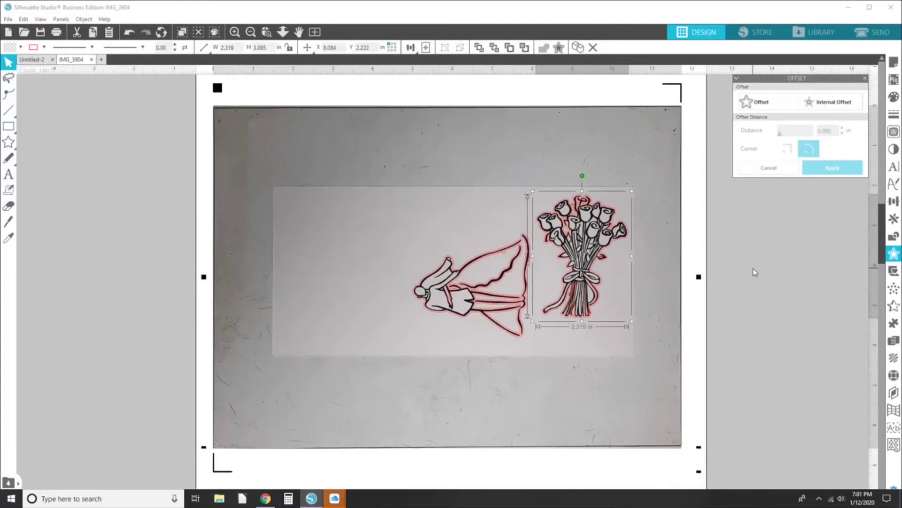
Step: Move the bride's traced lines left off the mat onto the pasteboard
{"action": "left_click", "coordinate": [517, 381]}
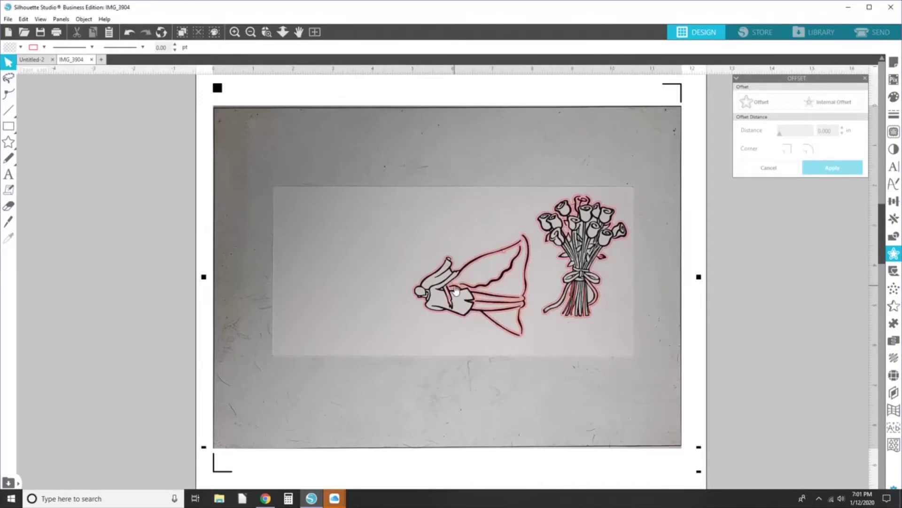
{"action": "left_click_drag", "start_coordinate": [455, 290], "coordinate": [81, 196]}
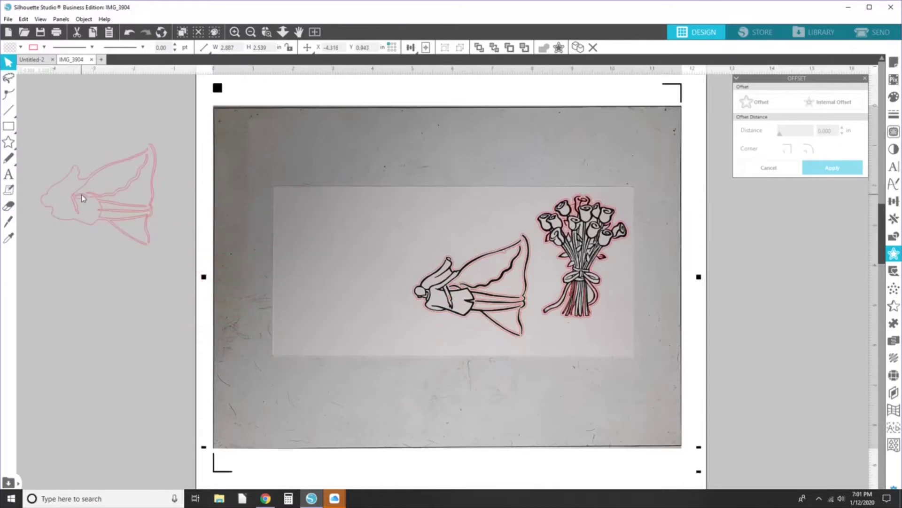
{"action": "left_click", "coordinate": [81, 193]}
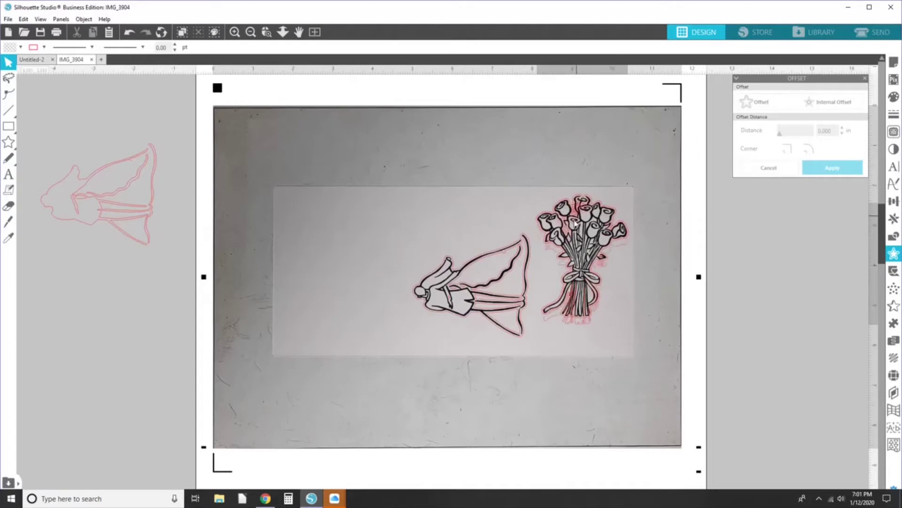
{"action": "left_click_drag", "start_coordinate": [578, 217], "coordinate": [105, 277]}
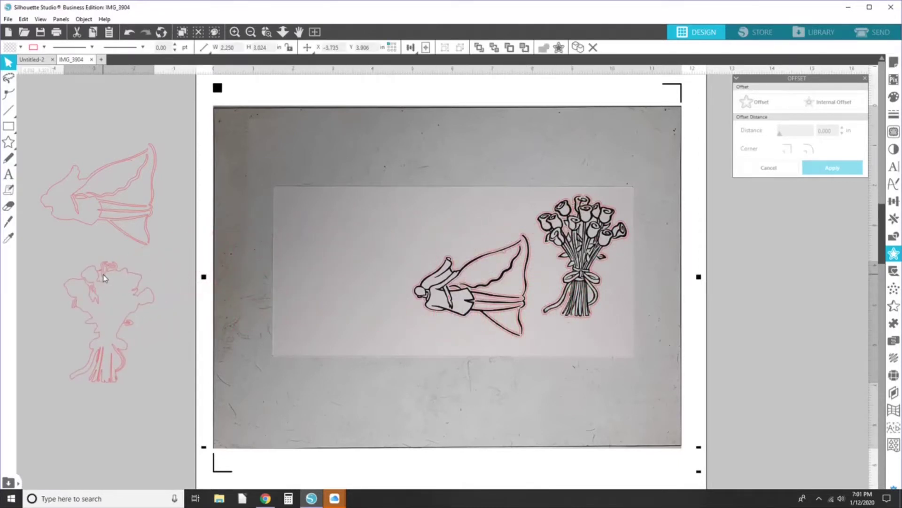
{"action": "left_click", "coordinate": [103, 277]}
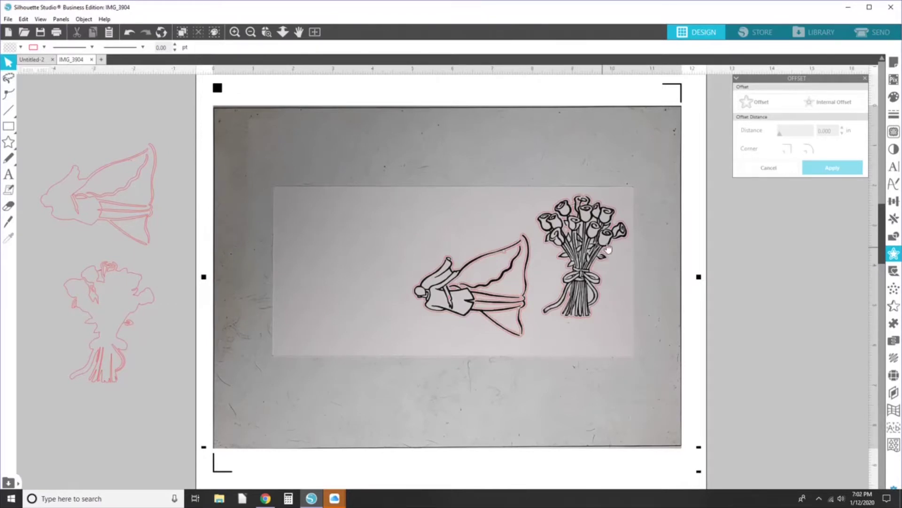
{"action": "left_click", "coordinate": [579, 208]}
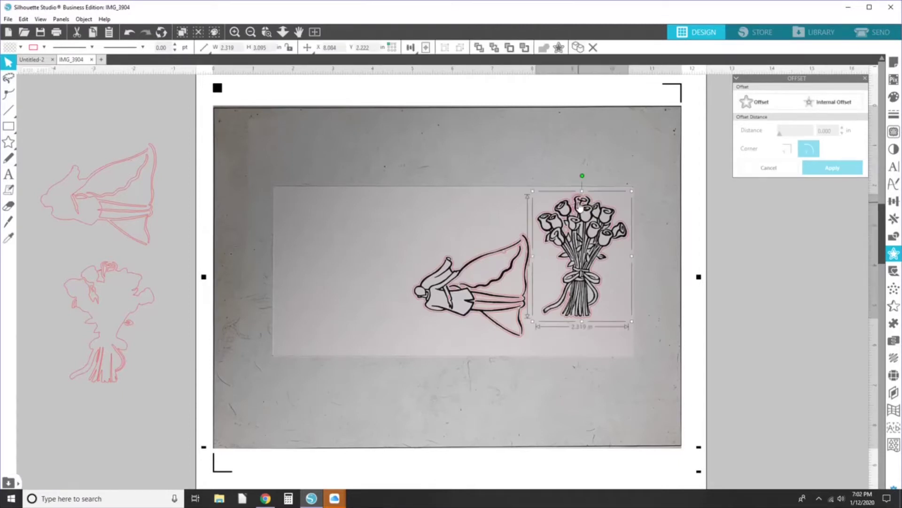
{"action": "right_click", "coordinate": [580, 207]}
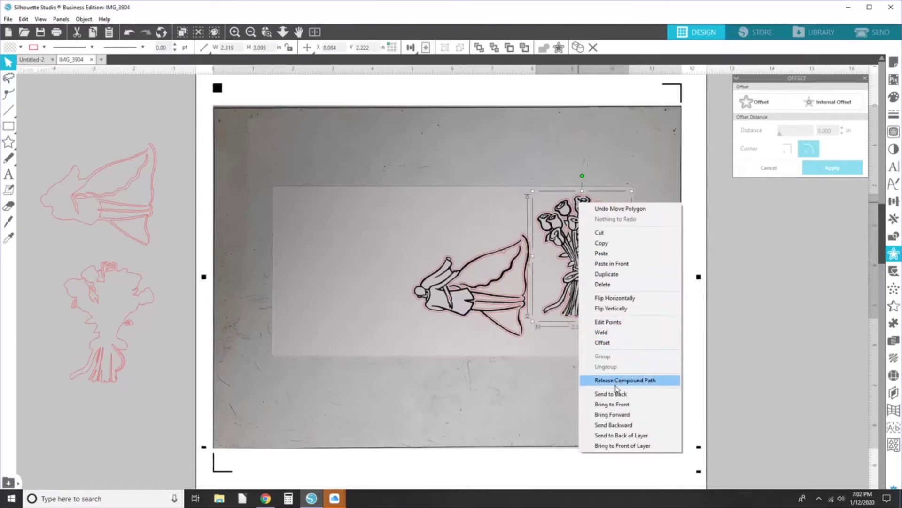
{"action": "left_click", "coordinate": [615, 380]}
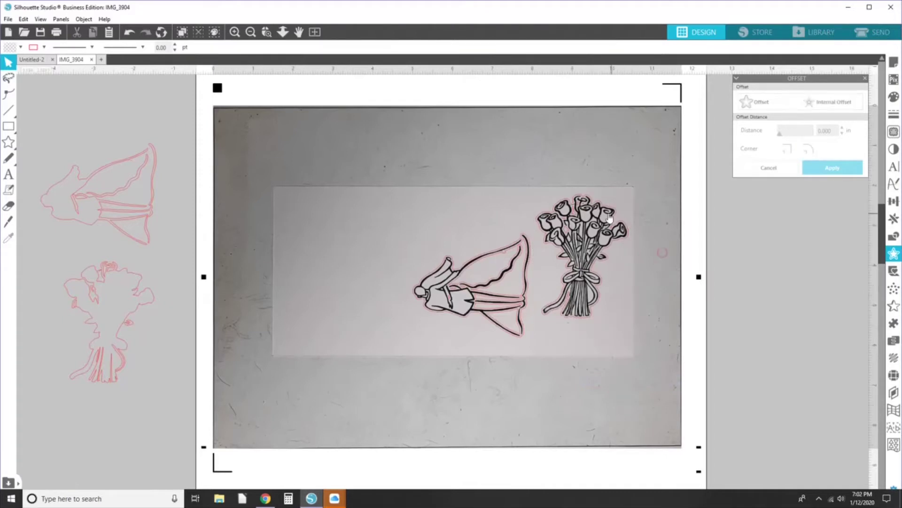
{"action": "left_click", "coordinate": [584, 207]}
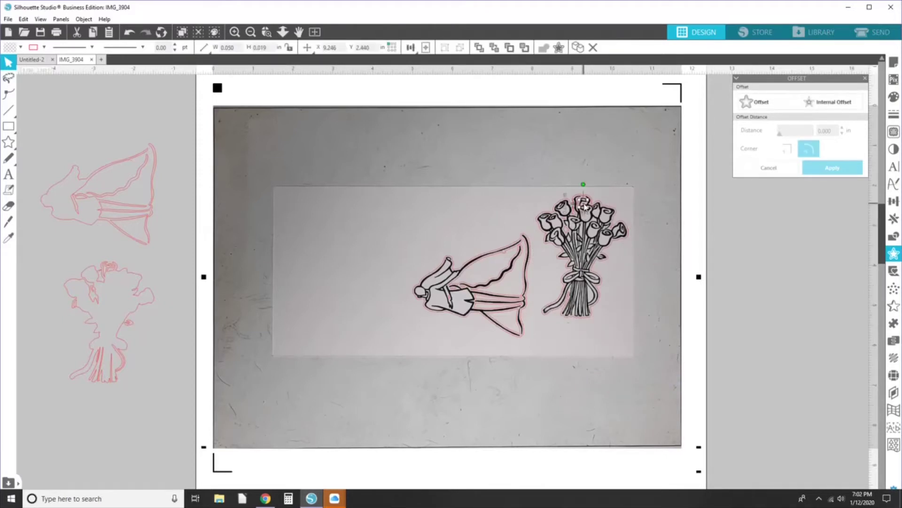
{"action": "left_click", "coordinate": [585, 207]}
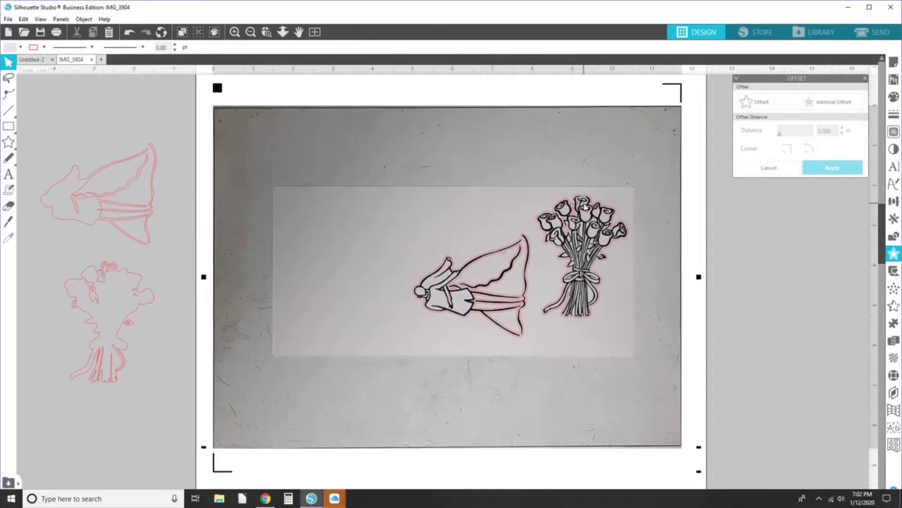
{"action": "left_click", "coordinate": [579, 207]}
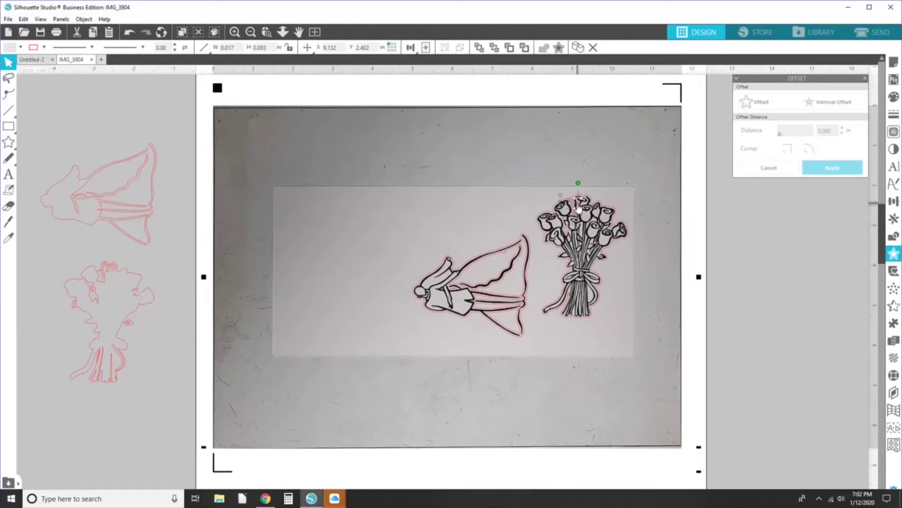
{"action": "left_click", "coordinate": [579, 207]}
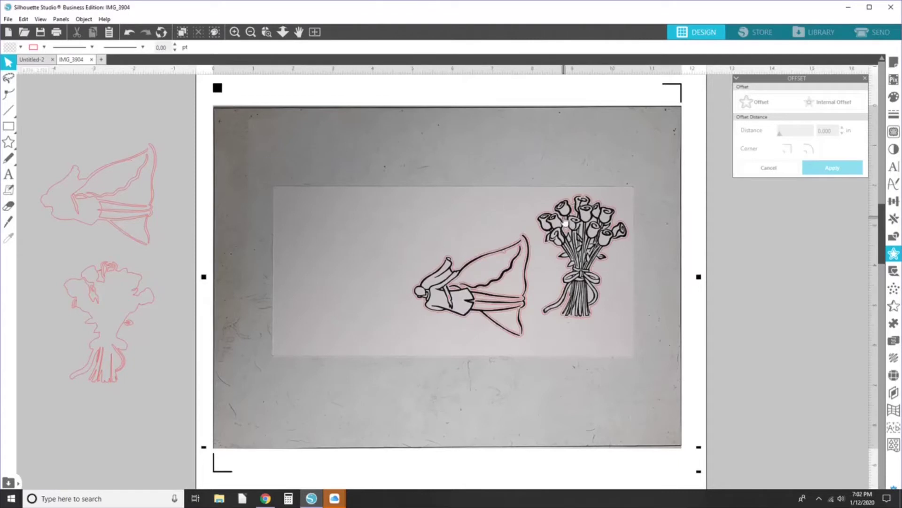
{"action": "left_click", "coordinate": [564, 220]}
{"action": "left_click", "coordinate": [605, 243]}
{"action": "left_click", "coordinate": [571, 238]}
{"action": "left_click", "coordinate": [579, 253]}
Step: Release the bride's offset cut line into separate pieces
{"action": "left_click", "coordinate": [455, 292]}
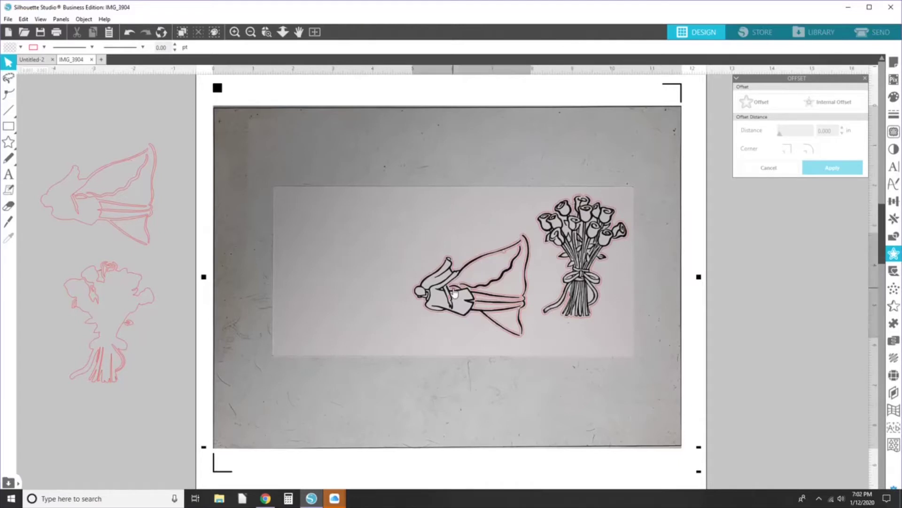
{"action": "right_click", "coordinate": [455, 292]}
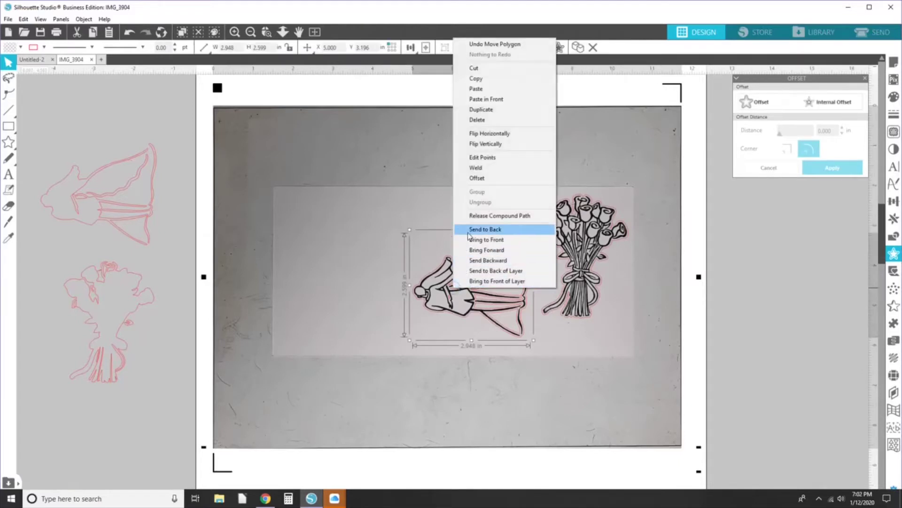
{"action": "left_click", "coordinate": [475, 218]}
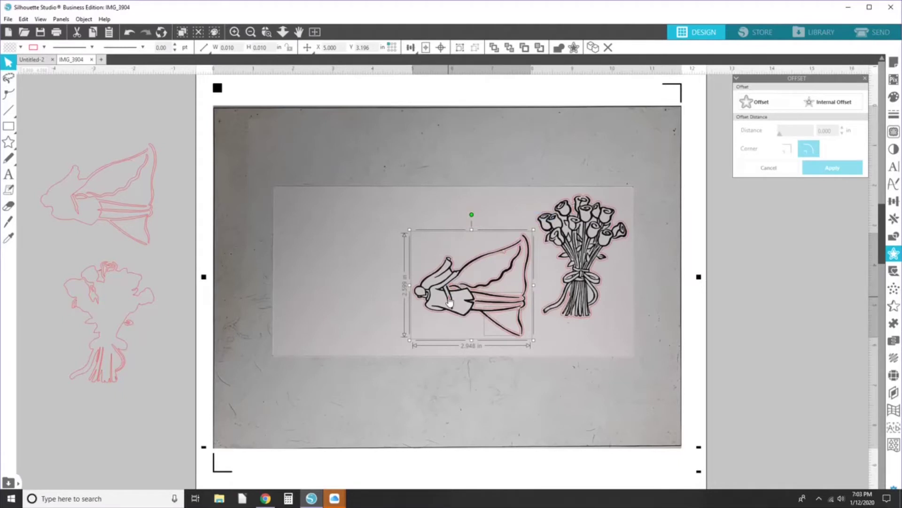
Step: Delete the three small stray pieces on the bride's torso
{"action": "left_click", "coordinate": [460, 386]}
{"action": "left_click", "coordinate": [451, 300]}
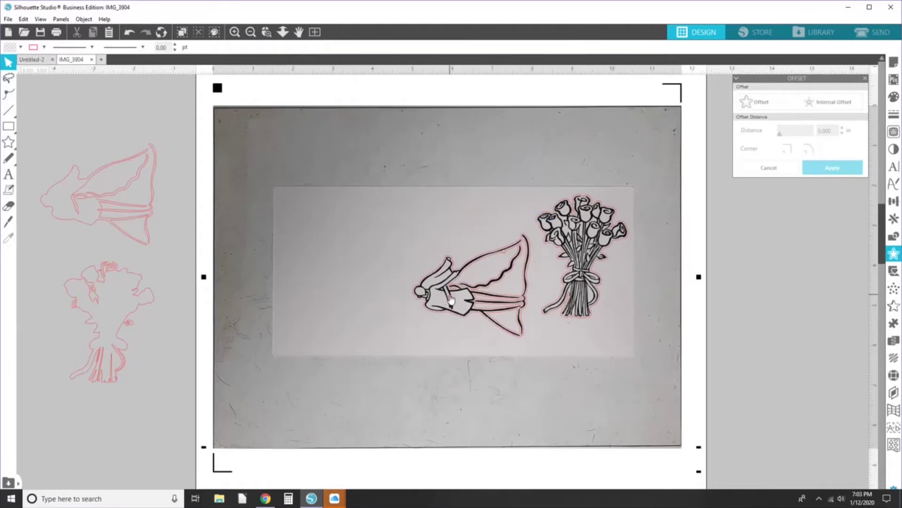
{"action": "key", "text": "Delete"}
{"action": "left_click", "coordinate": [453, 291]}
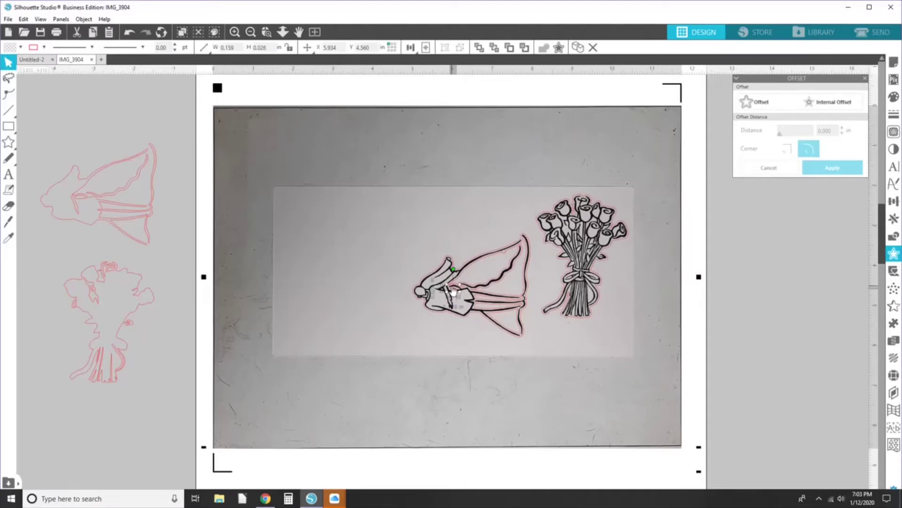
{"action": "key", "text": "Delete"}
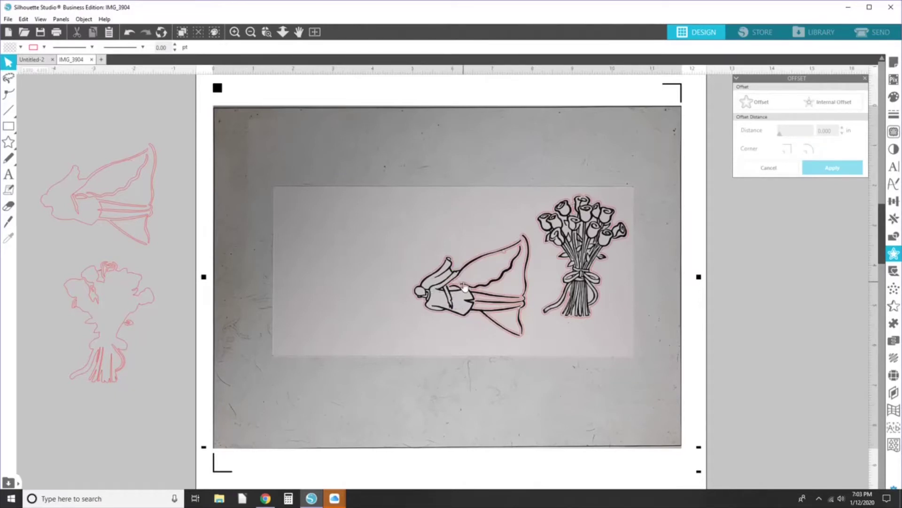
{"action": "left_click", "coordinate": [463, 287]}
{"action": "key", "text": "Delete"}
Step: Pick out the small pieces inside the skirt and select the dress outline
{"action": "left_click", "coordinate": [472, 288]}
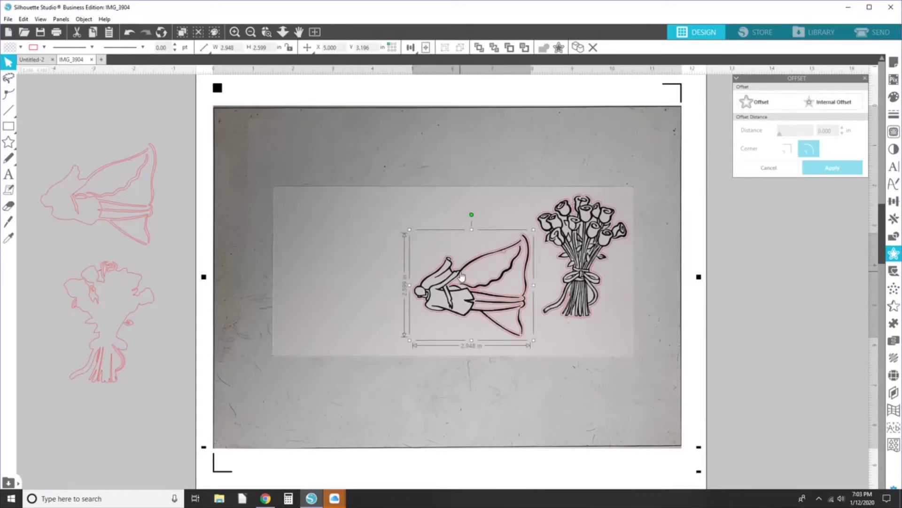
{"action": "left_click", "coordinate": [496, 316]}
{"action": "key", "text": "Escape"}
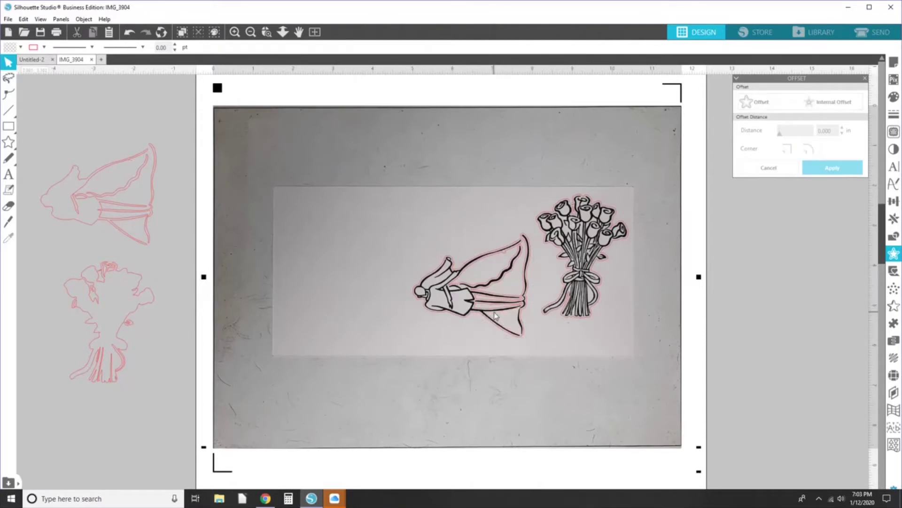
{"action": "left_click", "coordinate": [492, 312]}
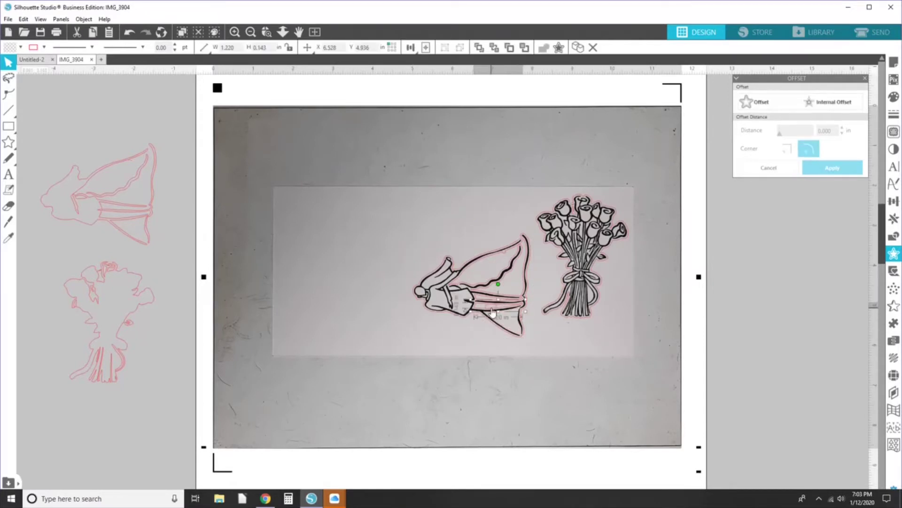
{"action": "key", "text": "Escape"}
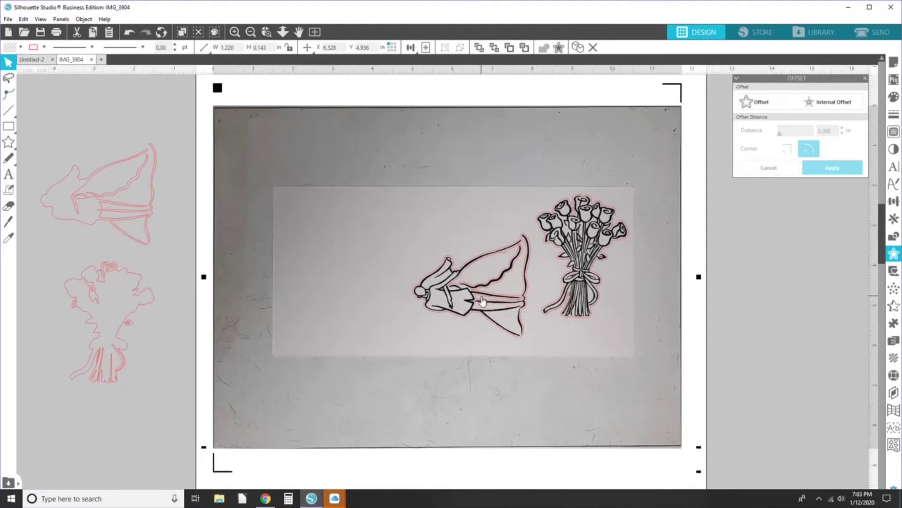
{"action": "left_click", "coordinate": [486, 289]}
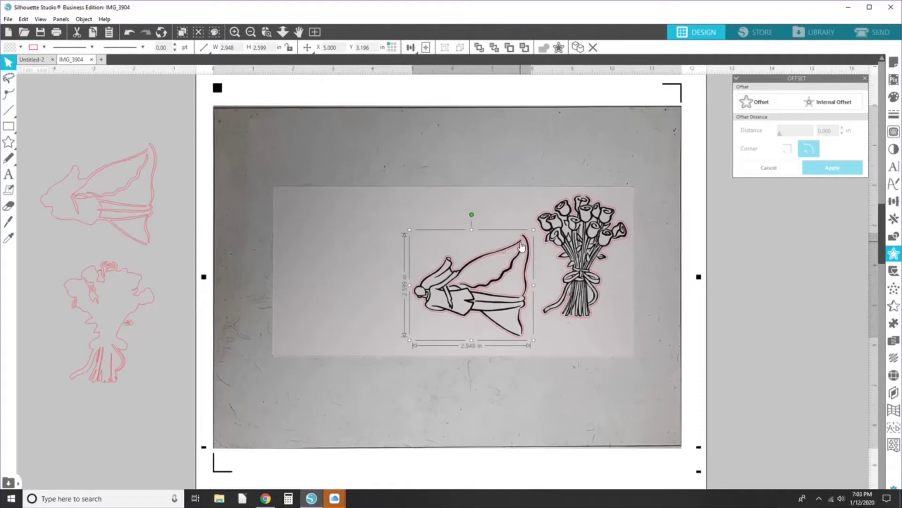
{"action": "right_click", "coordinate": [500, 297]}
{"action": "left_click", "coordinate": [465, 290]}
Step: Enter point editing on the dress outline and reshape the waist and top-edge points
{"action": "double_click", "coordinate": [476, 295]}
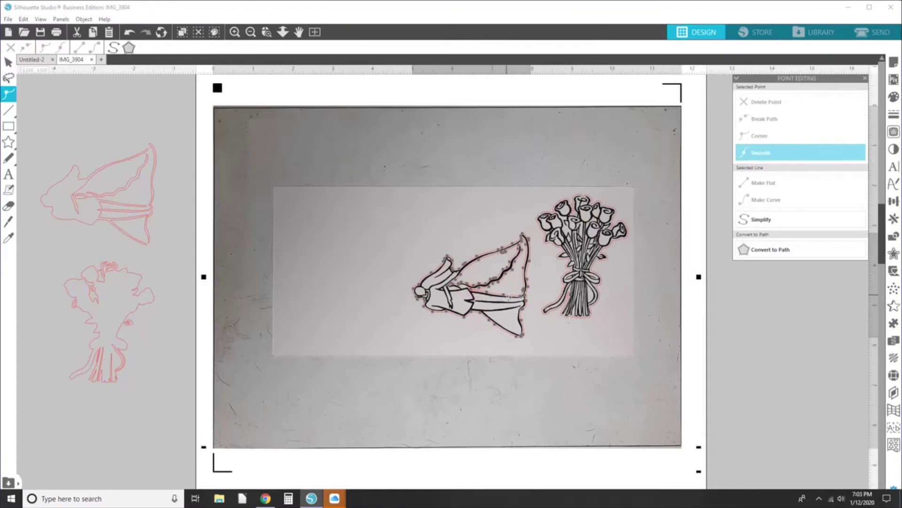
{"action": "left_click", "coordinate": [507, 297]}
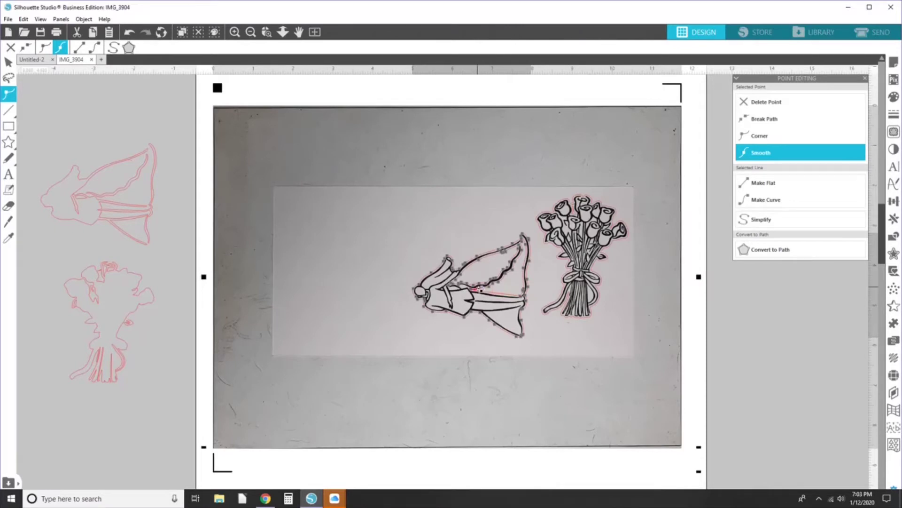
{"action": "left_click", "coordinate": [476, 291]}
{"action": "left_click", "coordinate": [495, 288]}
{"action": "left_click_drag", "start_coordinate": [497, 286], "coordinate": [509, 277]}
{"action": "left_click", "coordinate": [524, 254]}
{"action": "left_click", "coordinate": [523, 246]}
{"action": "left_click_drag", "start_coordinate": [516, 259], "coordinate": [497, 282]}
Step: Pull a dress-edge segment left, undo that edit, and inspect points along the edge
{"action": "left_click", "coordinate": [517, 277]}
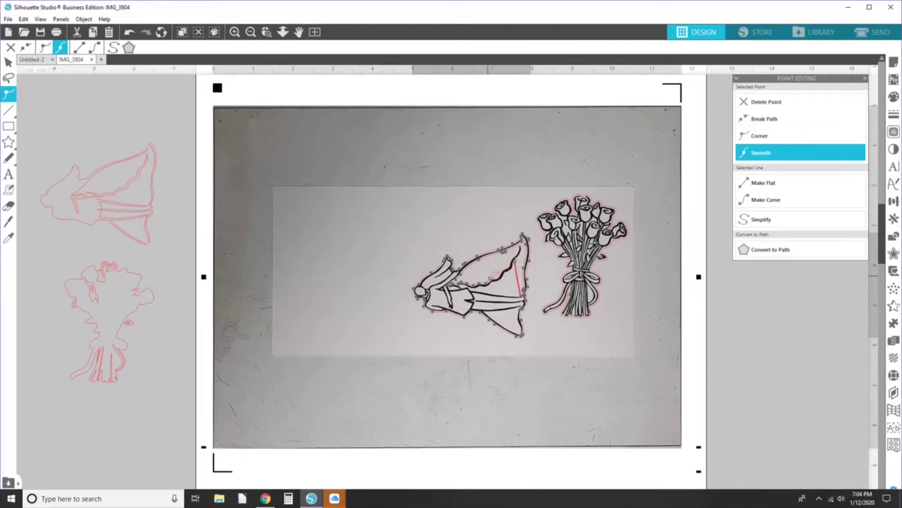
{"action": "left_click", "coordinate": [484, 284]}
{"action": "left_click_drag", "start_coordinate": [484, 285], "coordinate": [459, 285]}
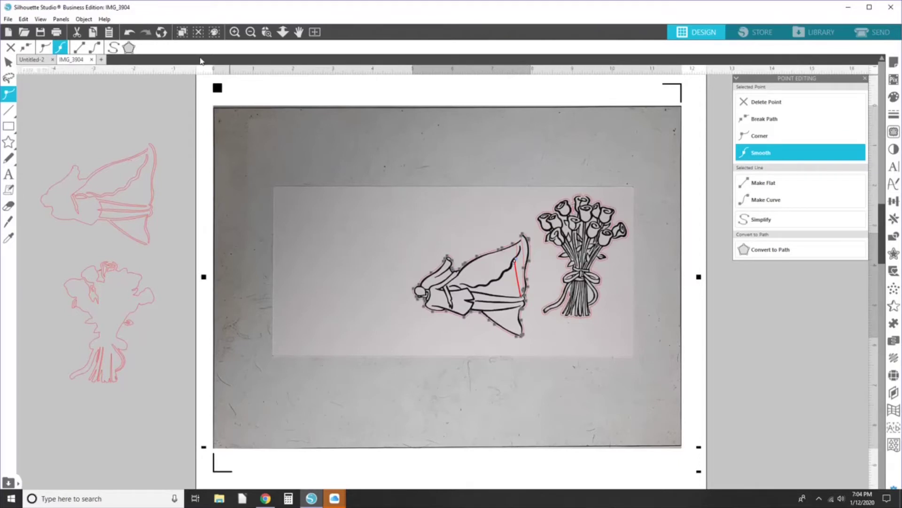
{"action": "left_click", "coordinate": [130, 34]}
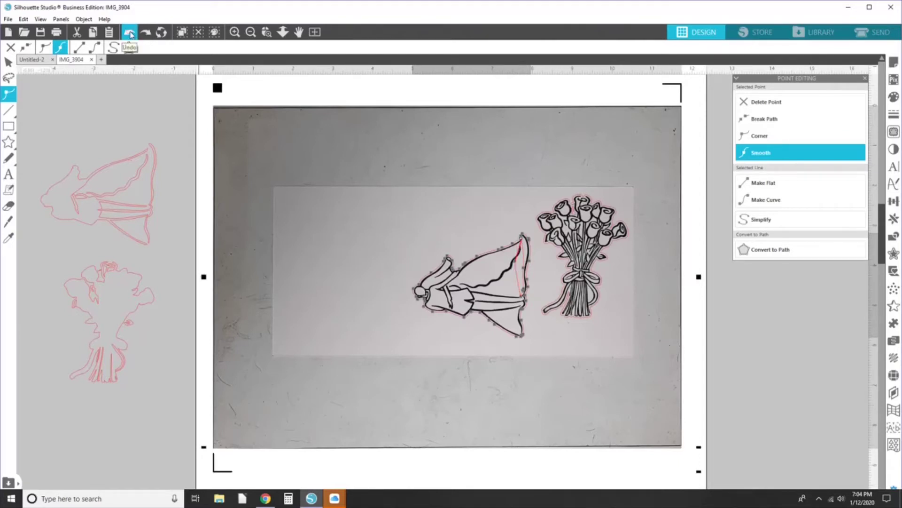
{"action": "left_click", "coordinate": [525, 295]}
{"action": "left_click", "coordinate": [525, 292]}
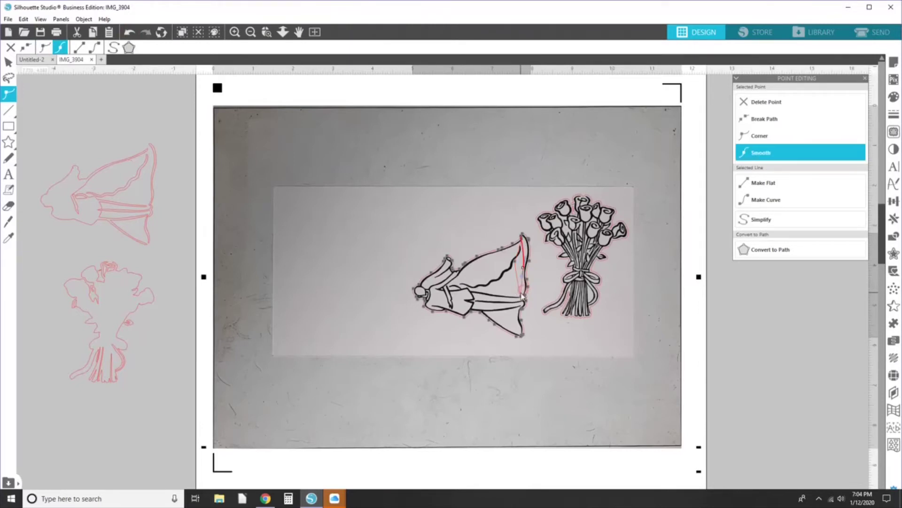
{"action": "left_click", "coordinate": [524, 298]}
{"action": "left_click", "coordinate": [521, 264]}
Step: Zoom in on the dress tip, check points down to the hem, then close point editing
{"action": "left_click", "coordinate": [266, 32]}
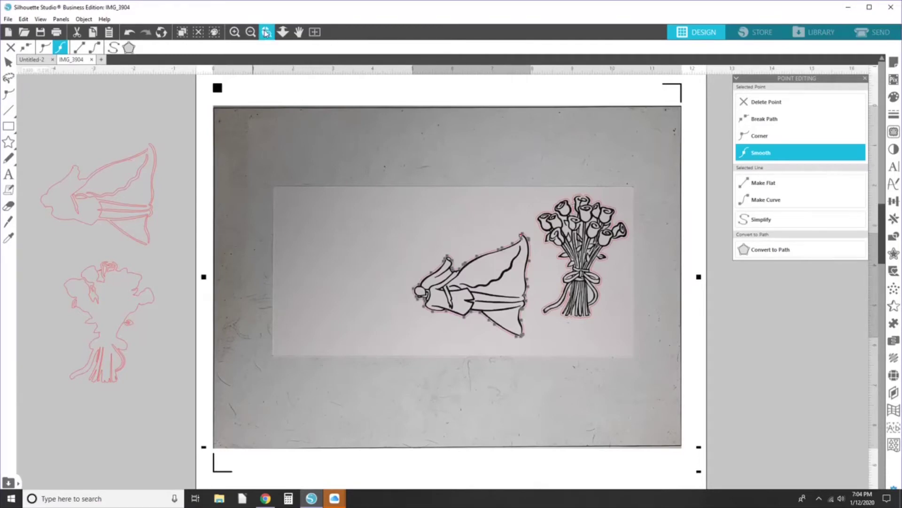
{"action": "left_click", "coordinate": [519, 237]}
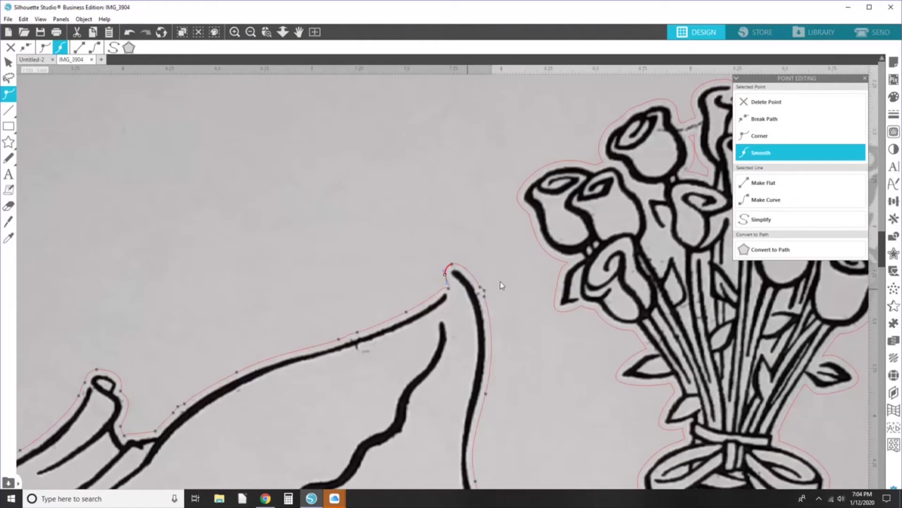
{"action": "left_click", "coordinate": [482, 289]}
{"action": "left_click", "coordinate": [487, 303]}
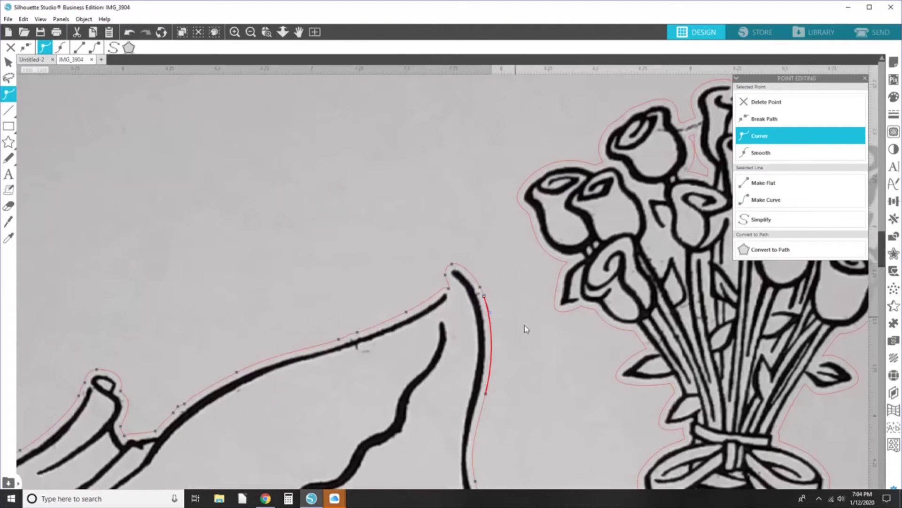
{"action": "scroll", "coordinate": [526, 328], "scroll_direction": "down", "scroll_amount": 5}
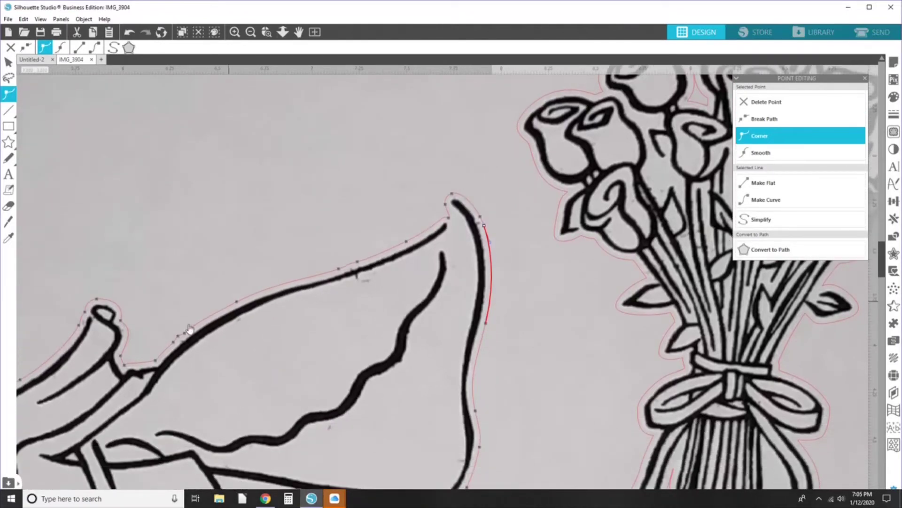
{"action": "left_click", "coordinate": [185, 333]}
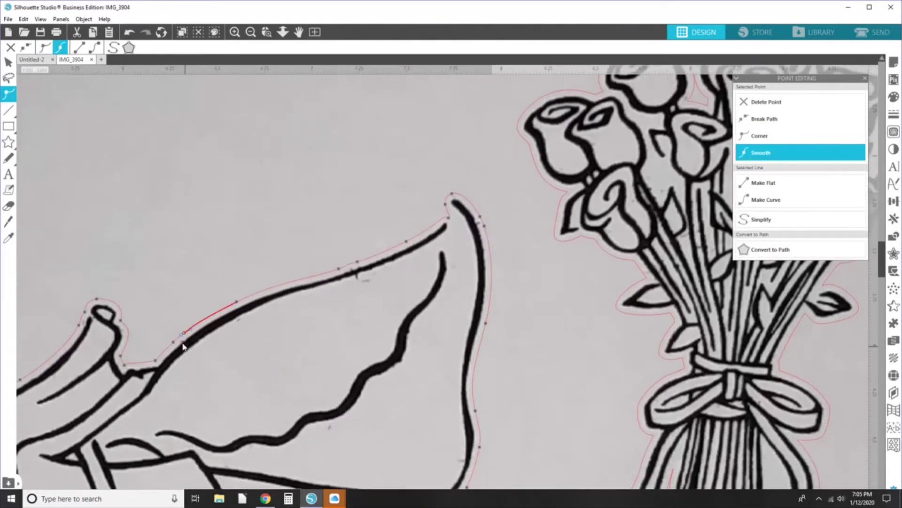
{"action": "scroll", "coordinate": [240, 324], "scroll_direction": "down", "scroll_amount": 10}
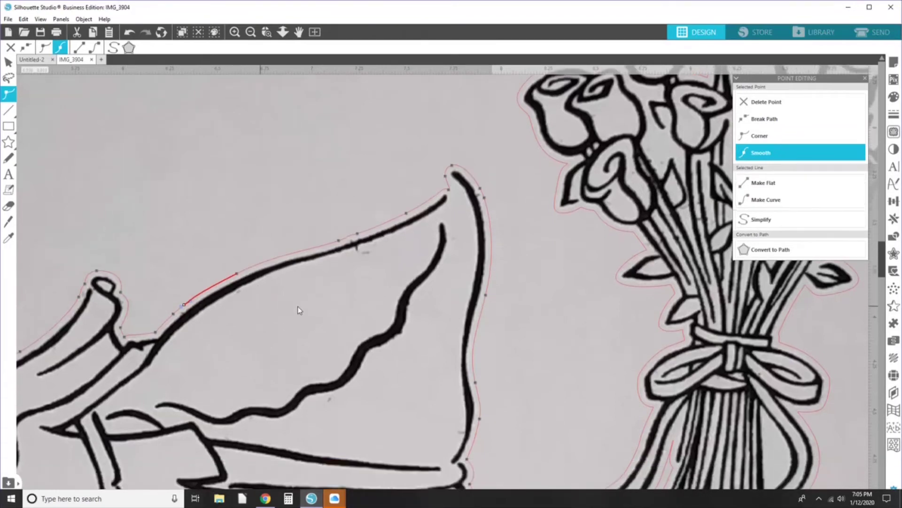
{"action": "scroll", "coordinate": [351, 313], "scroll_direction": "down", "scroll_amount": 3}
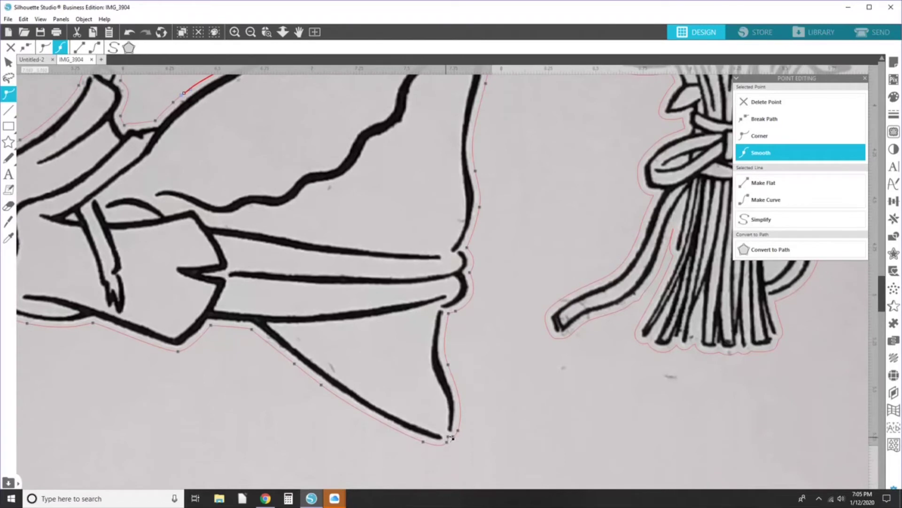
{"action": "left_click", "coordinate": [450, 440]}
{"action": "scroll", "coordinate": [329, 301], "scroll_direction": "up", "scroll_amount": 2}
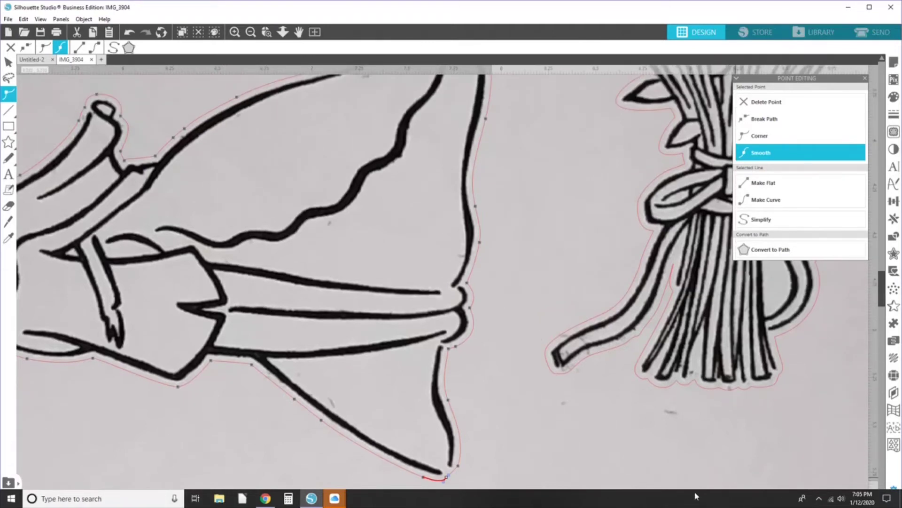
{"action": "scroll", "coordinate": [494, 350], "scroll_direction": "up", "scroll_amount": 6}
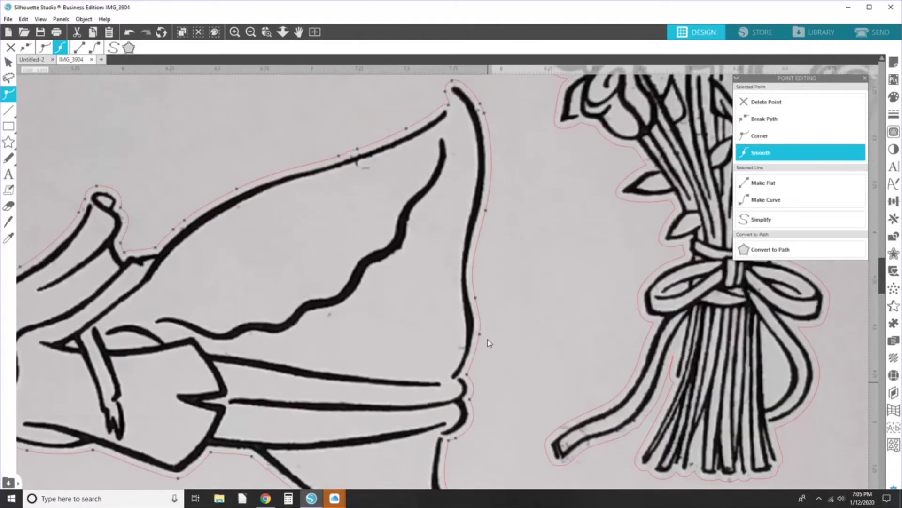
{"action": "left_click", "coordinate": [866, 80]}
Step: Zoom out, deselect the dress and select the rose bouquet's cut line
{"action": "scroll", "coordinate": [725, 379], "scroll_direction": "down", "scroll_amount": 2}
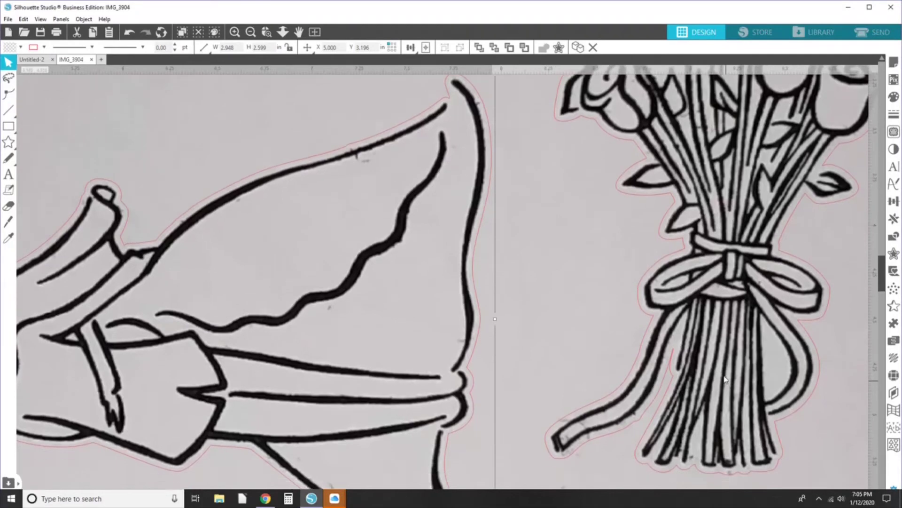
{"action": "scroll", "coordinate": [725, 379], "scroll_direction": "down", "scroll_amount": 4}
{"action": "scroll", "coordinate": [650, 329], "scroll_direction": "down", "scroll_amount": 2}
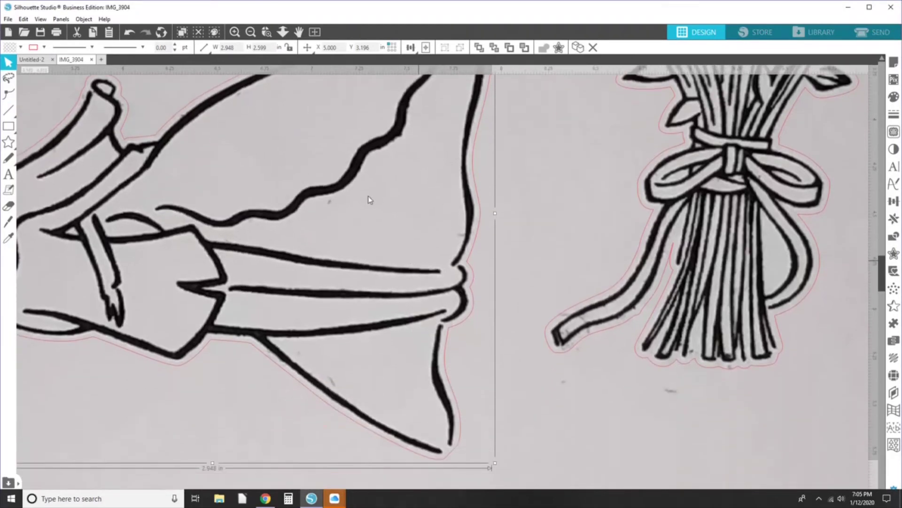
{"action": "left_click", "coordinate": [249, 33]}
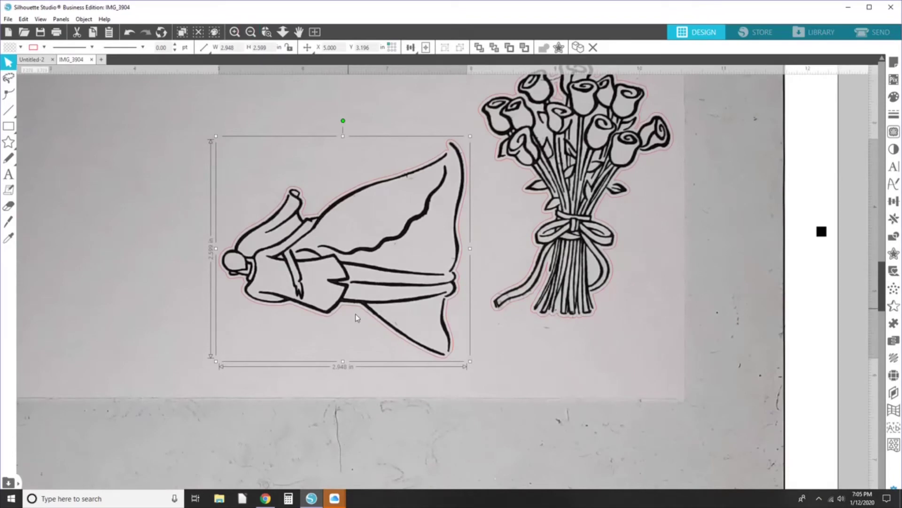
{"action": "left_click", "coordinate": [576, 291]}
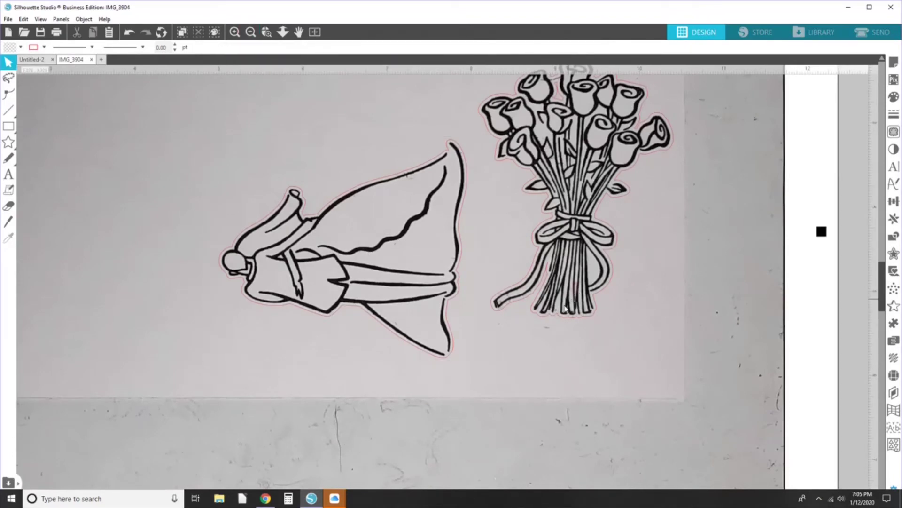
{"action": "left_click", "coordinate": [553, 316]}
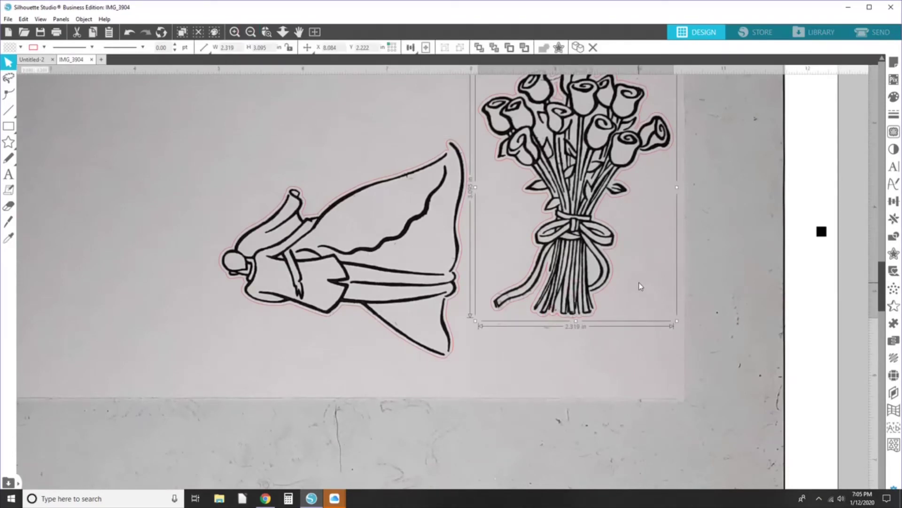
{"action": "scroll", "coordinate": [630, 282], "scroll_direction": "up", "scroll_amount": 1}
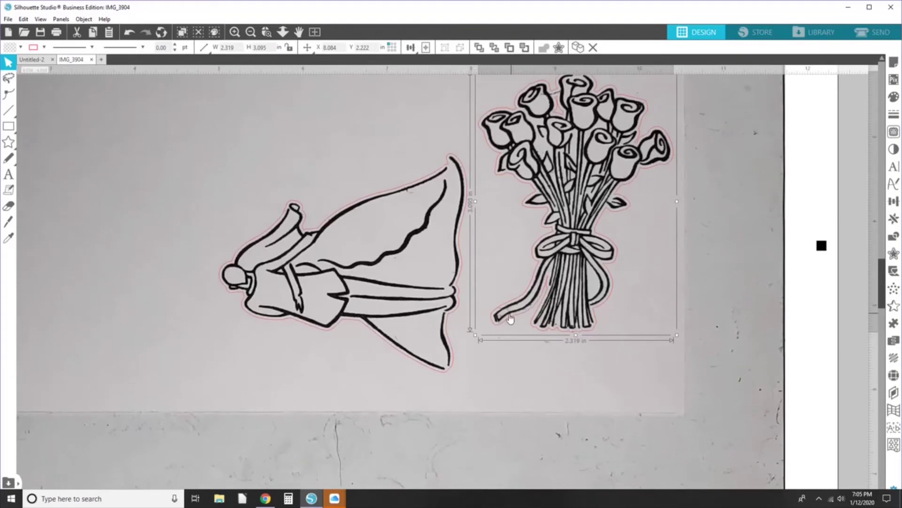
{"action": "scroll", "coordinate": [544, 249], "scroll_direction": "up", "scroll_amount": 5}
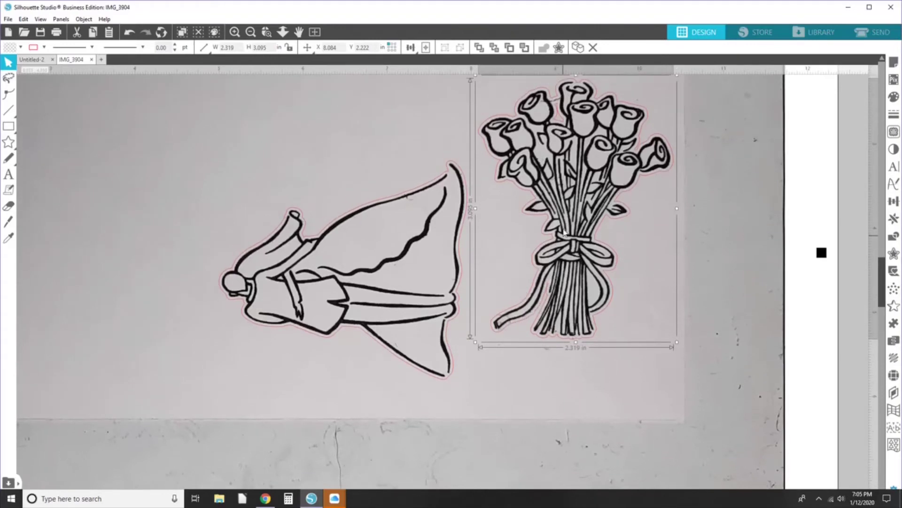
{"action": "scroll", "coordinate": [603, 226], "scroll_direction": "up", "scroll_amount": 3}
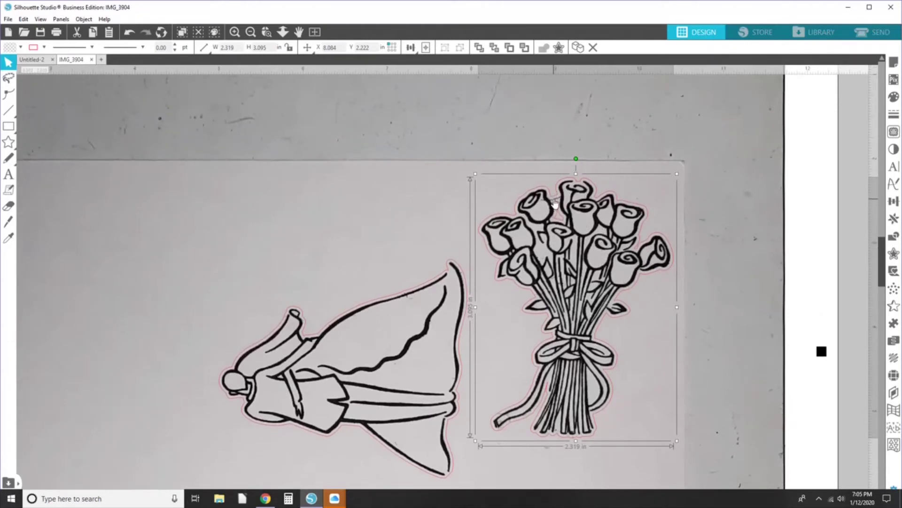
Step: Edit points on the bouquet's cut line, zoom to the top, and break the spur between roses into a corner
{"action": "double_click", "coordinate": [553, 199]}
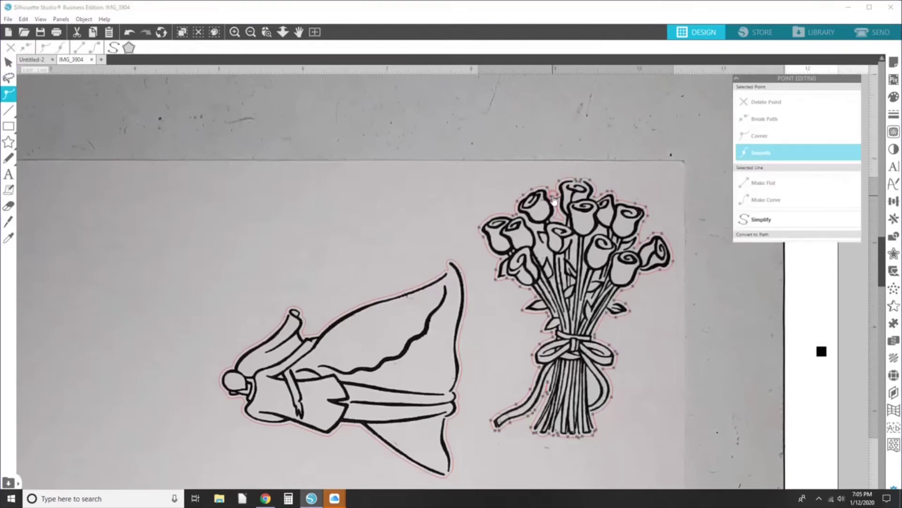
{"action": "left_click", "coordinate": [267, 35]}
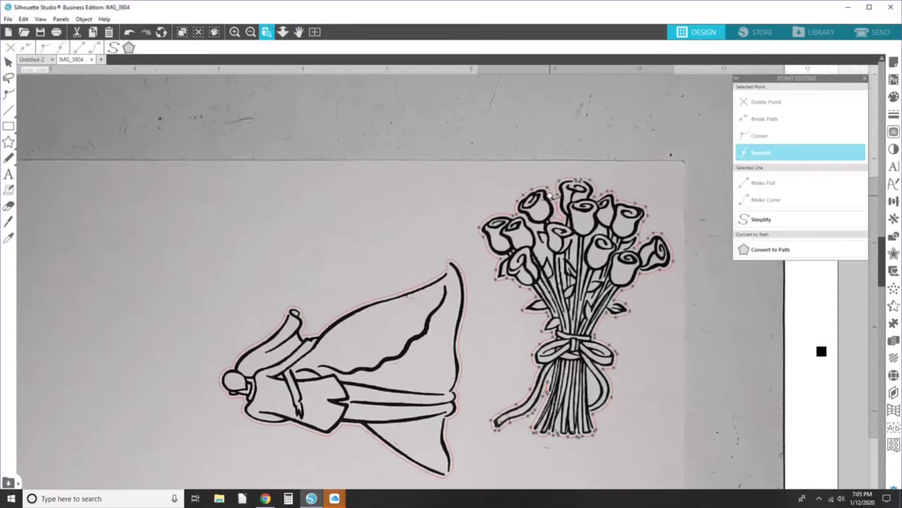
{"action": "left_click", "coordinate": [555, 200]}
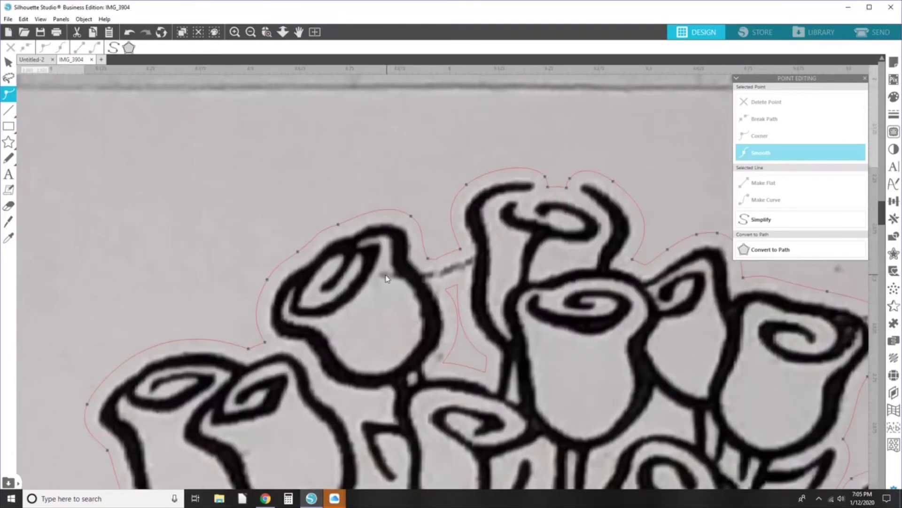
{"action": "left_click", "coordinate": [446, 290]}
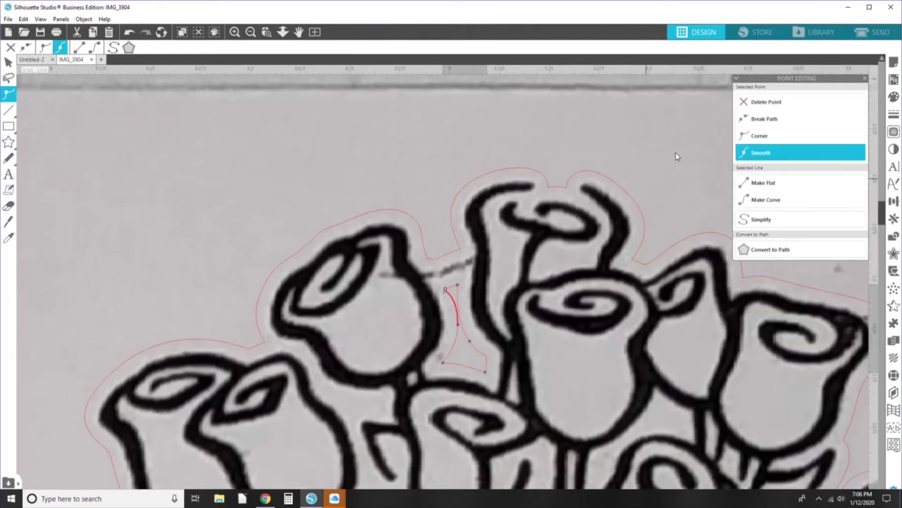
{"action": "left_click", "coordinate": [769, 120]}
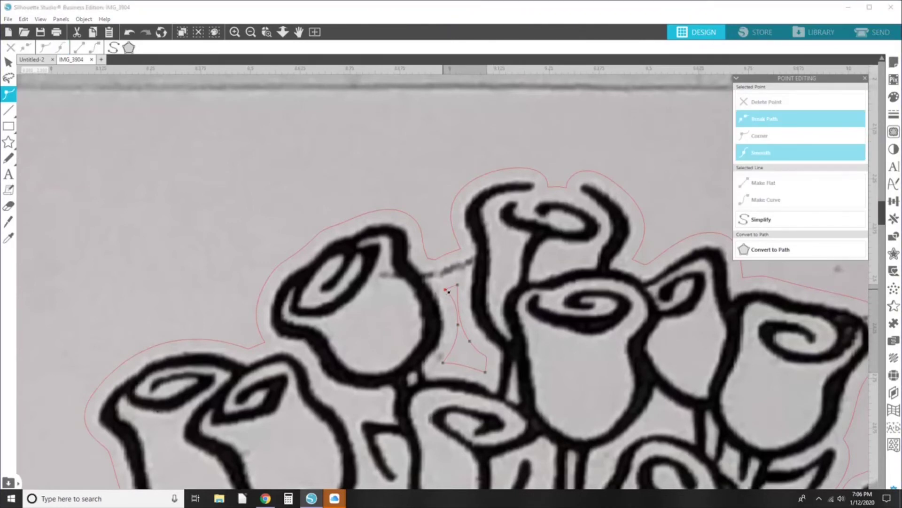
{"action": "left_click_drag", "start_coordinate": [444, 289], "coordinate": [441, 280]}
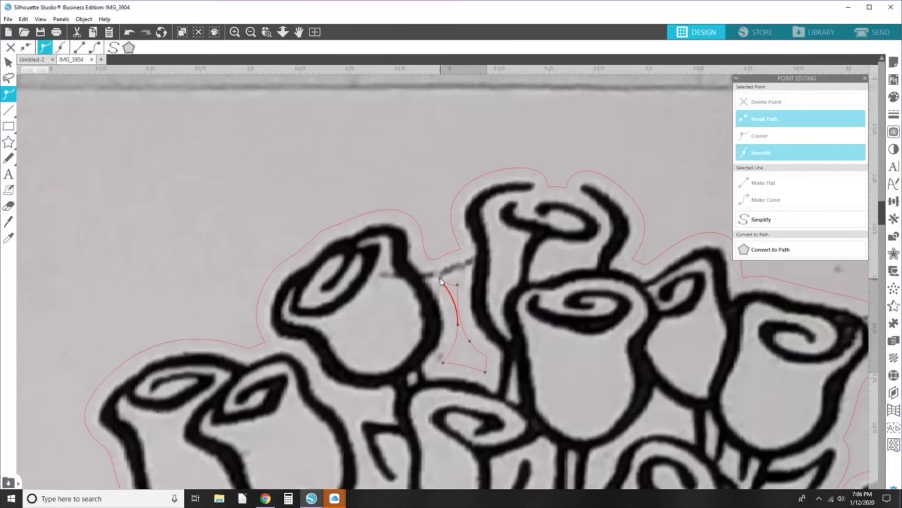
{"action": "left_click", "coordinate": [440, 279]}
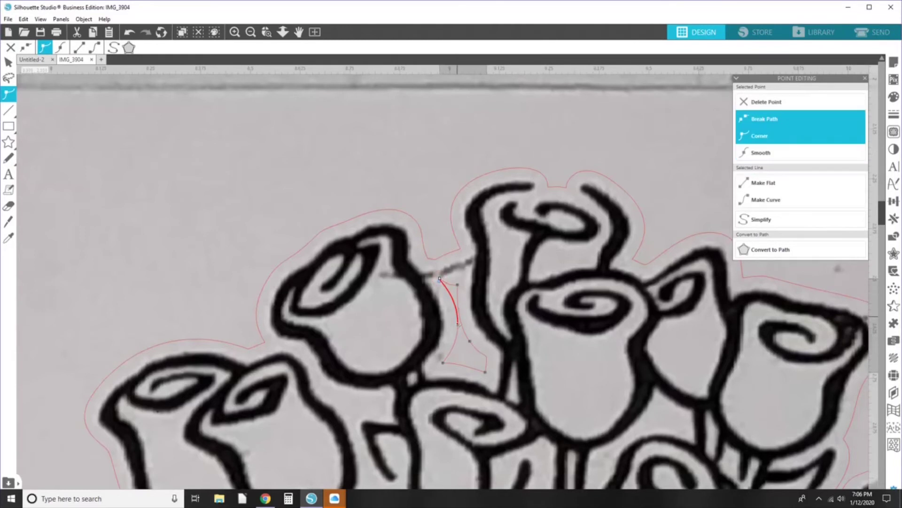
Step: Move the spur's neighbouring point down-right, then make its top point a corner and break it
{"action": "left_click", "coordinate": [439, 289]}
{"action": "left_click_drag", "start_coordinate": [440, 290], "coordinate": [448, 306]}
{"action": "left_click", "coordinate": [442, 282]}
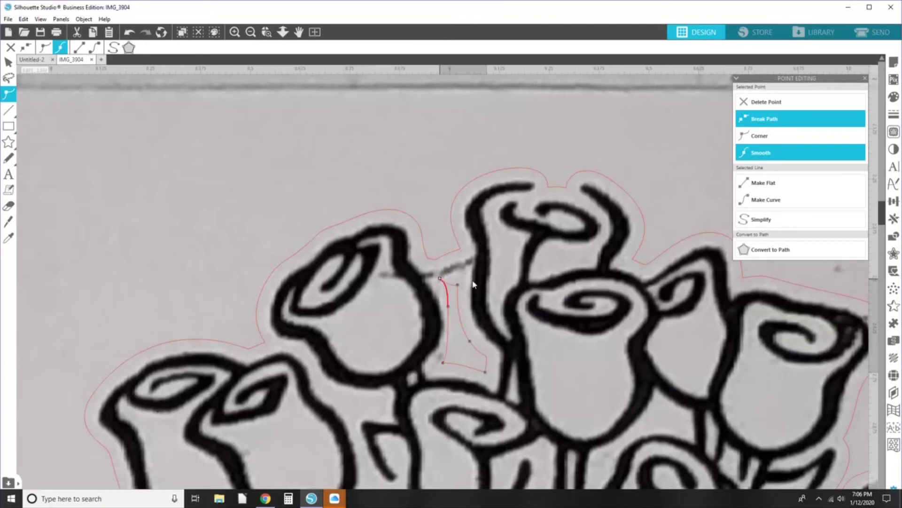
{"action": "left_click", "coordinate": [758, 131]}
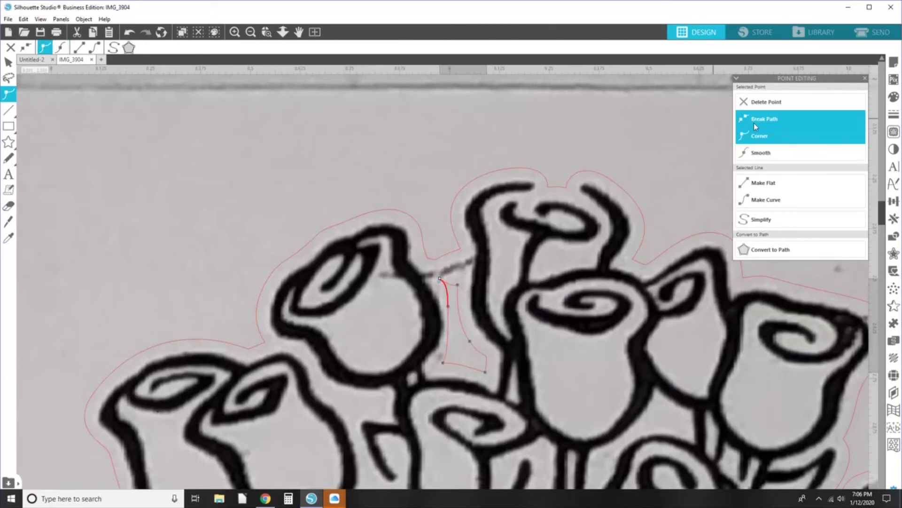
{"action": "left_click", "coordinate": [754, 121]}
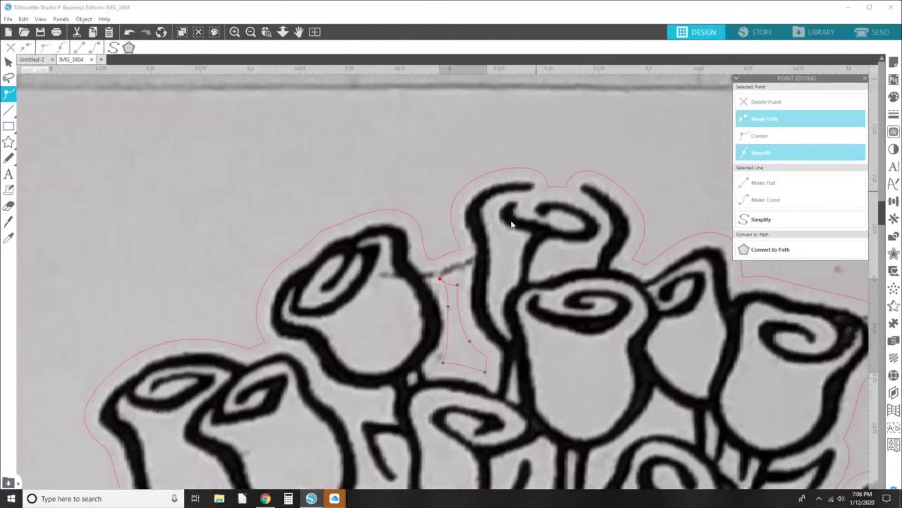
{"action": "left_click", "coordinate": [441, 279]}
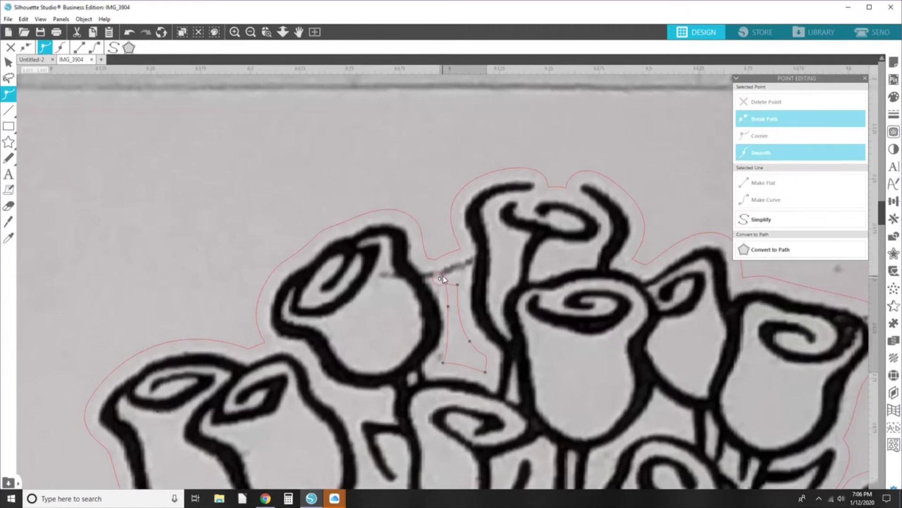
{"action": "left_click", "coordinate": [443, 280]}
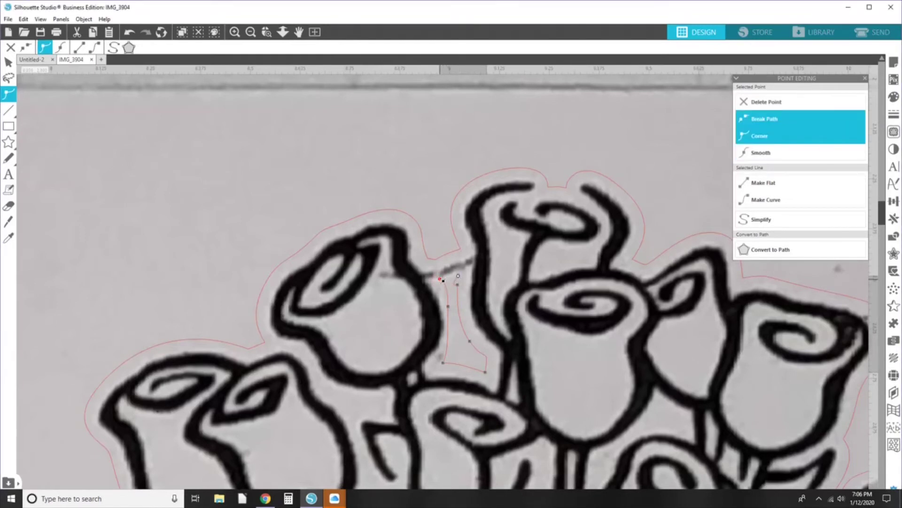
{"action": "left_click", "coordinate": [439, 262]}
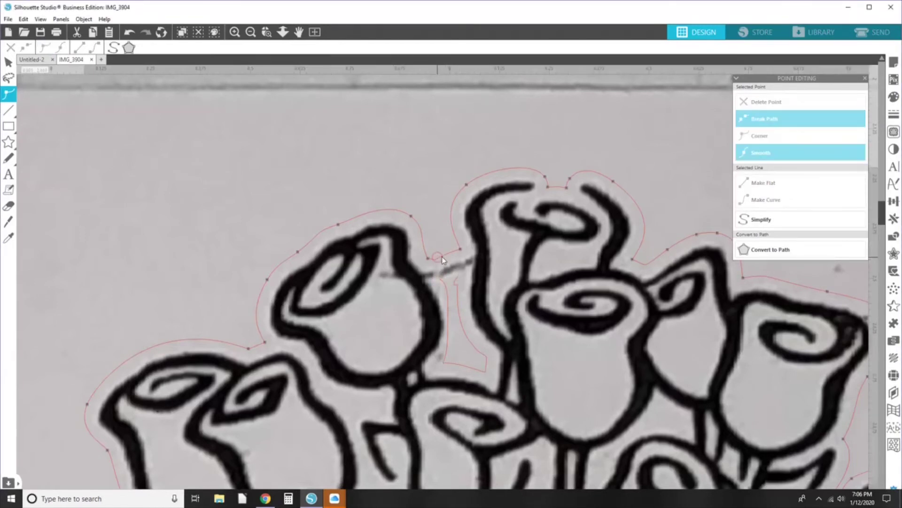
Step: Break the outline where the spur meets it and bend the curve with a lengthened handle
{"action": "left_click", "coordinate": [461, 249]}
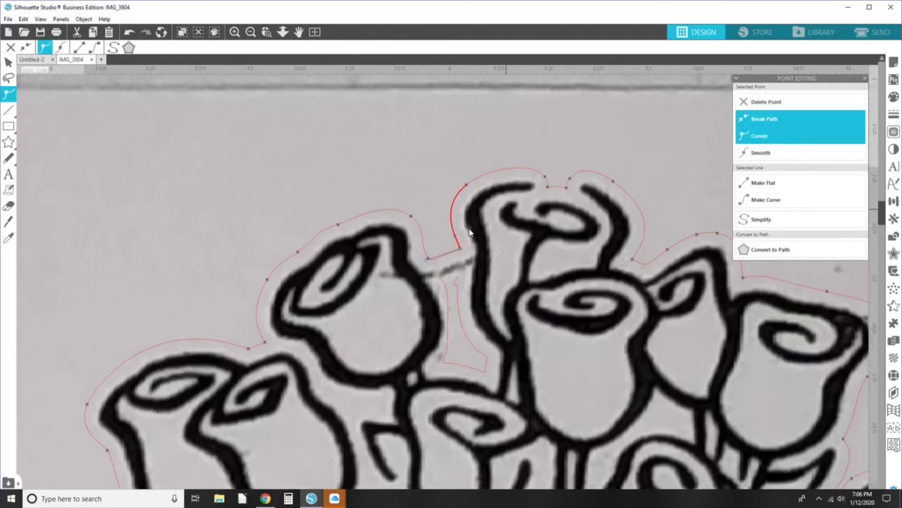
{"action": "left_click", "coordinate": [765, 121]}
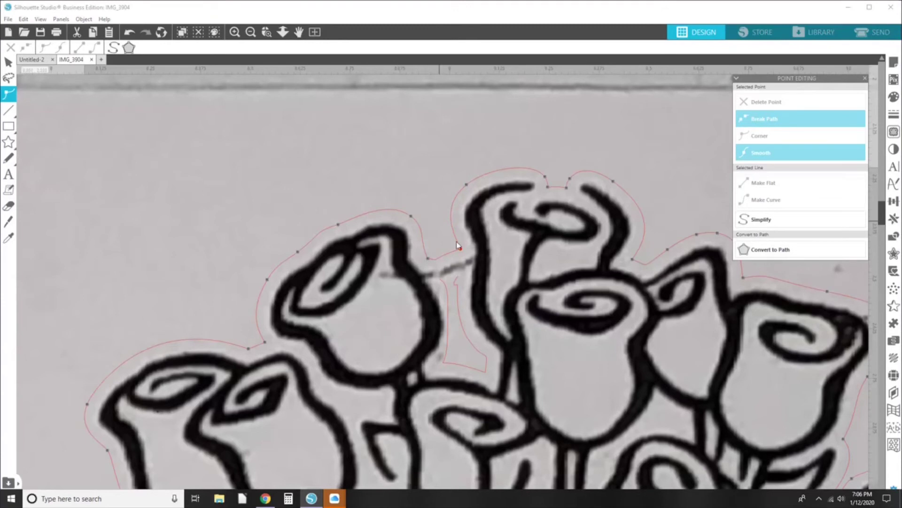
{"action": "left_click_drag", "start_coordinate": [461, 254], "coordinate": [450, 264]}
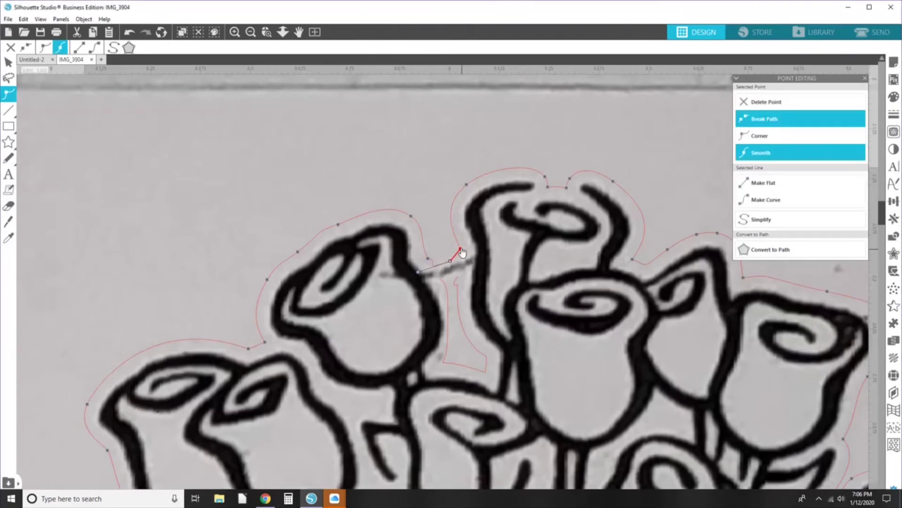
{"action": "left_click", "coordinate": [462, 250]}
{"action": "left_click_drag", "start_coordinate": [464, 261], "coordinate": [472, 260]}
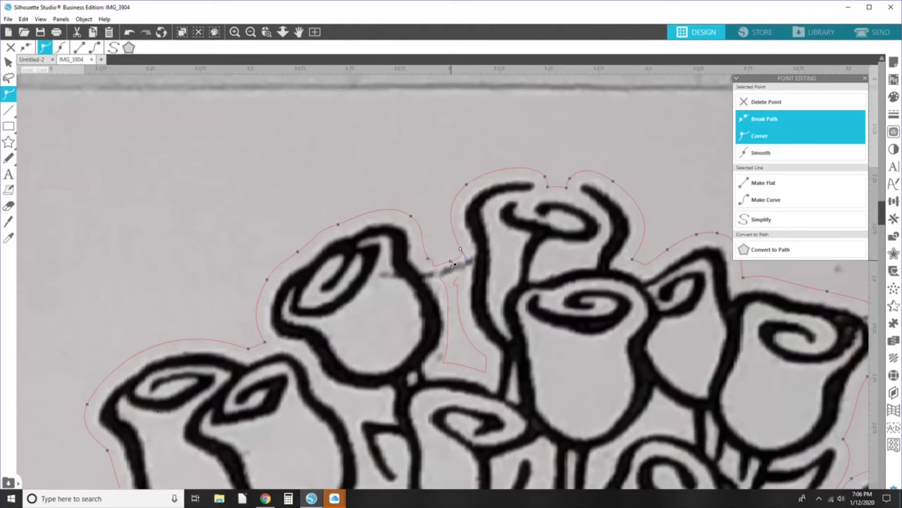
Step: Bend the loose end segment down into a corner, break the path, and drag the dip node into shape
{"action": "left_click", "coordinate": [449, 261]}
{"action": "left_click", "coordinate": [441, 257]}
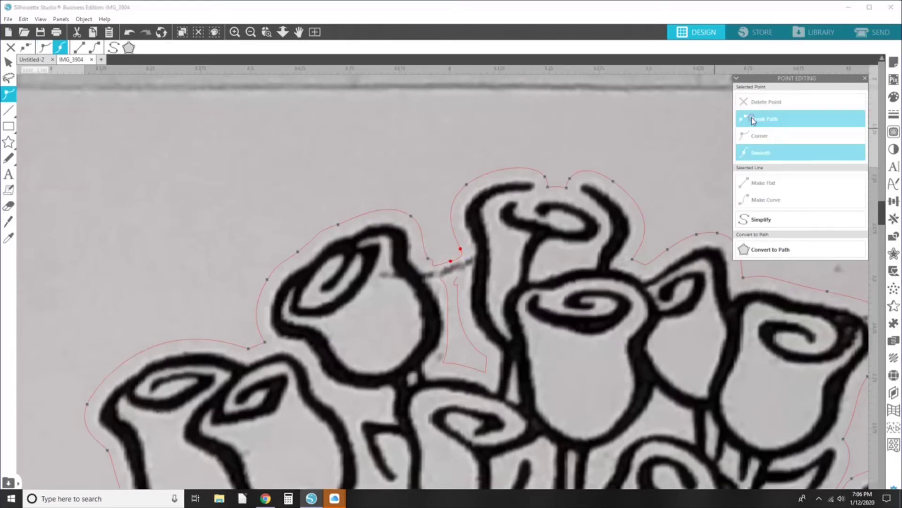
{"action": "left_click", "coordinate": [451, 261]}
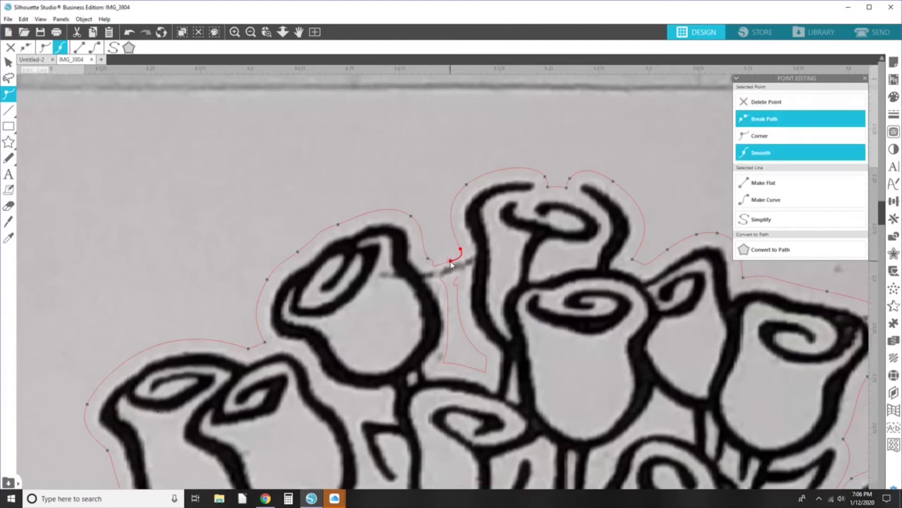
{"action": "left_click_drag", "start_coordinate": [454, 264], "coordinate": [461, 269]}
{"action": "left_click", "coordinate": [452, 267]}
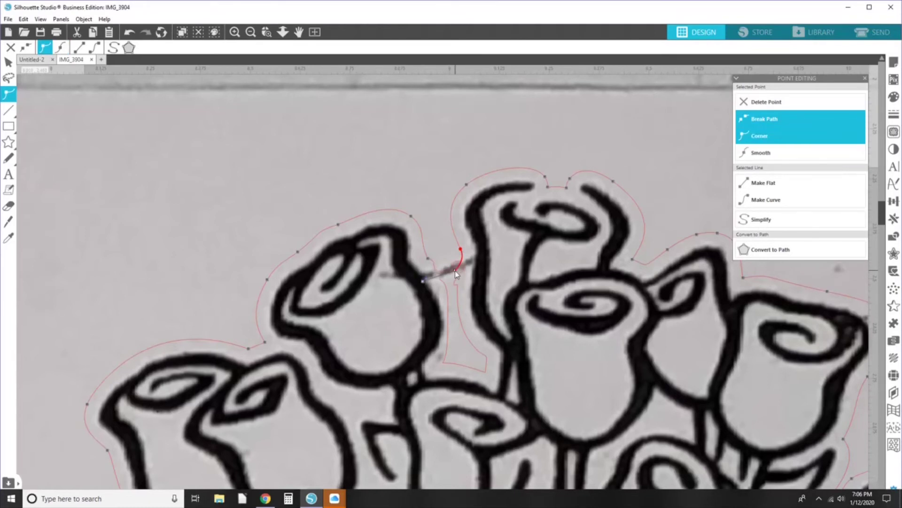
{"action": "left_click_drag", "start_coordinate": [455, 270], "coordinate": [453, 274]}
{"action": "left_click", "coordinate": [756, 121]}
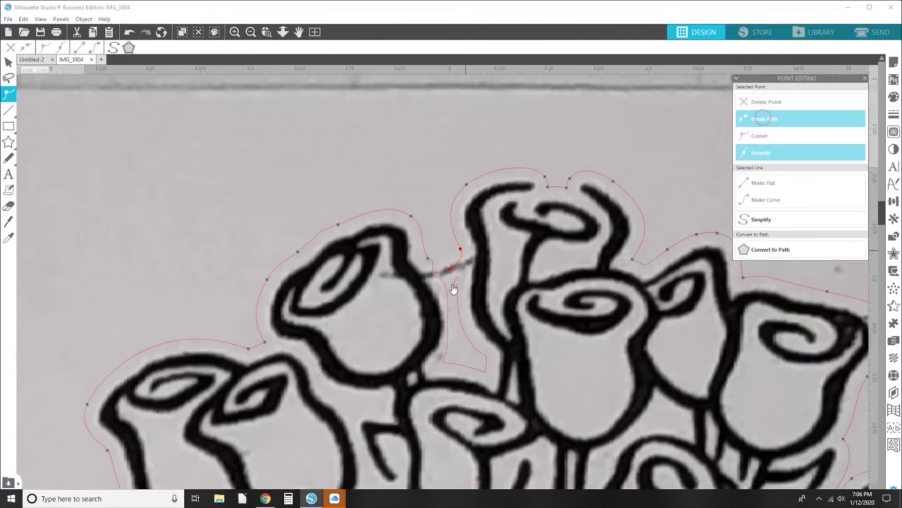
{"action": "left_click", "coordinate": [453, 270]}
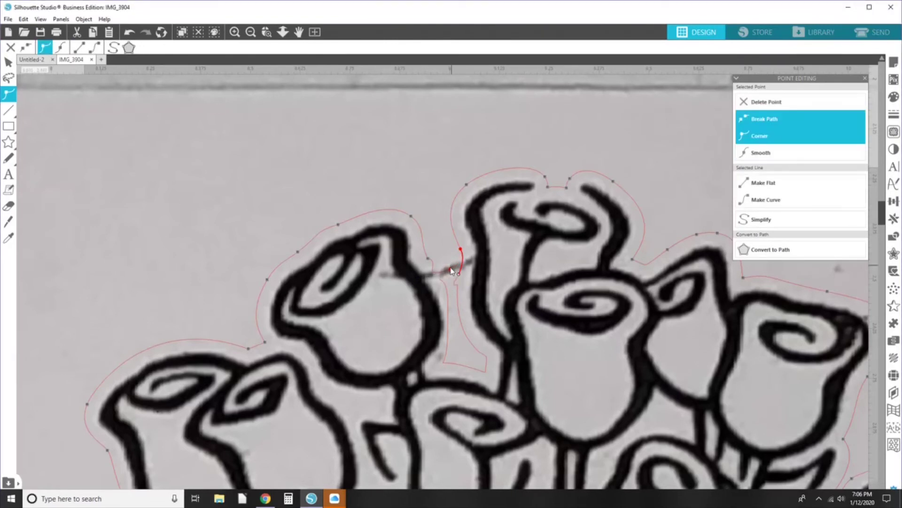
{"action": "left_click_drag", "start_coordinate": [454, 270], "coordinate": [442, 281]}
Step: Change the point types of the lower dip nodes, then undo the last change to the cut line
{"action": "left_click", "coordinate": [459, 276]}
{"action": "left_click", "coordinate": [458, 277]}
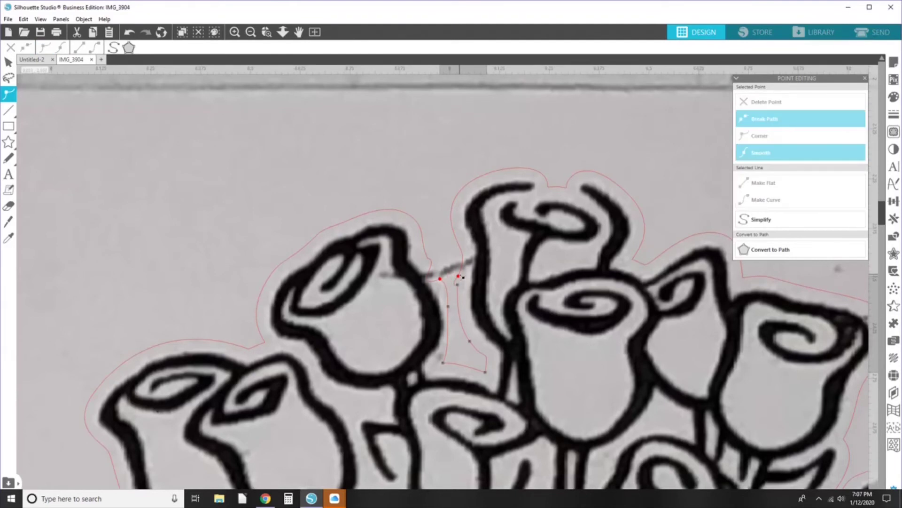
{"action": "left_click", "coordinate": [770, 249]}
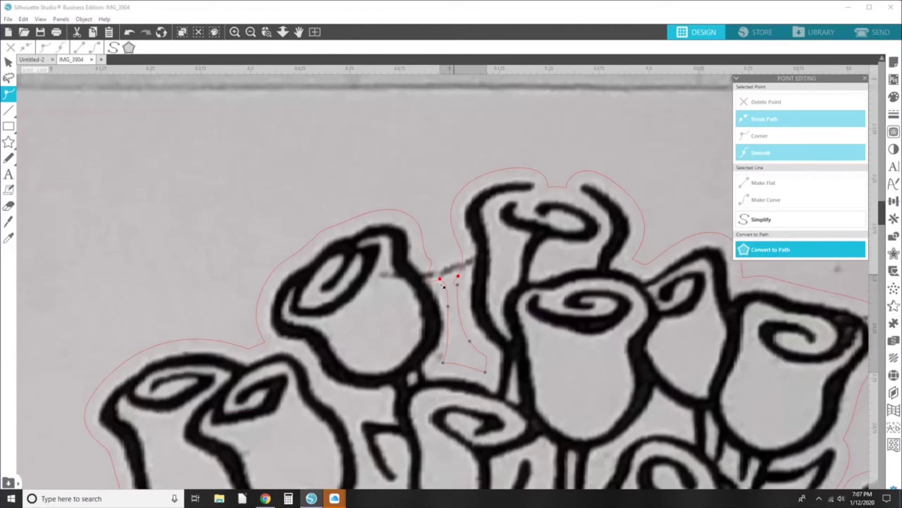
{"action": "left_click", "coordinate": [440, 280]}
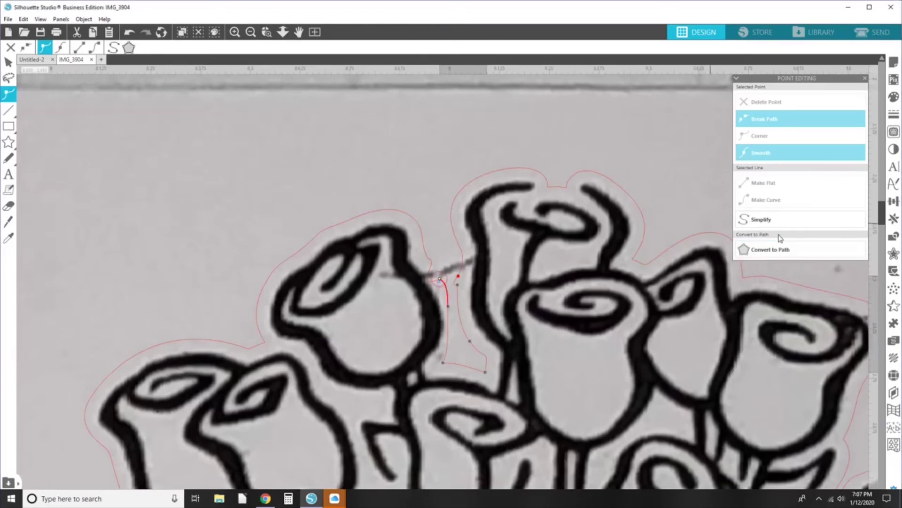
{"action": "left_click", "coordinate": [762, 248]}
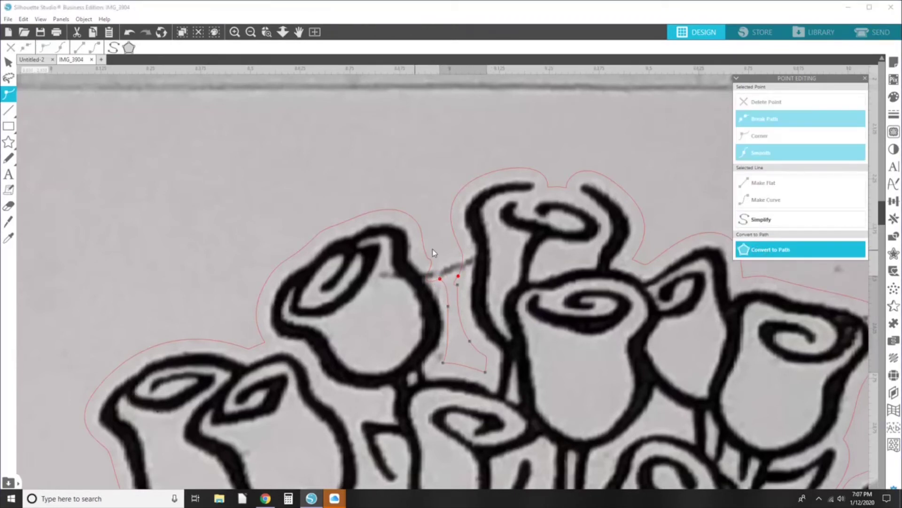
{"action": "left_click", "coordinate": [433, 262]}
{"action": "left_click", "coordinate": [433, 270]}
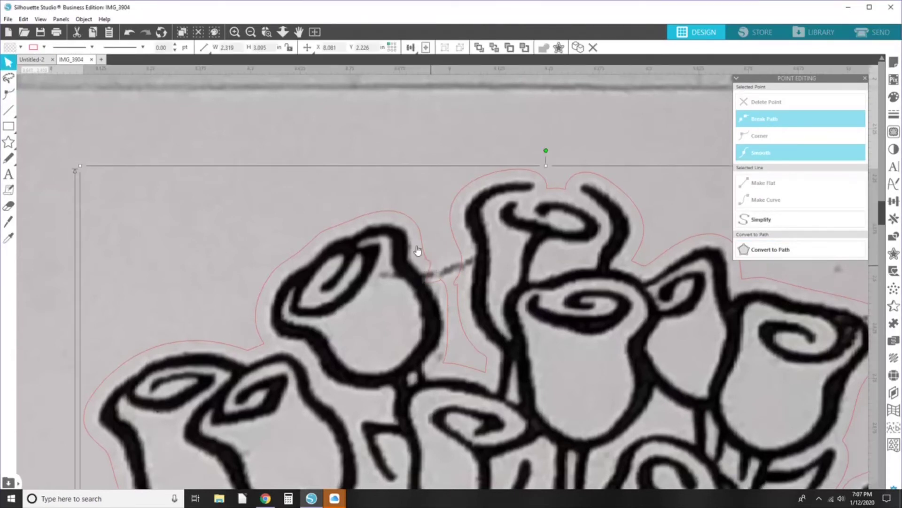
{"action": "left_click", "coordinate": [129, 33]}
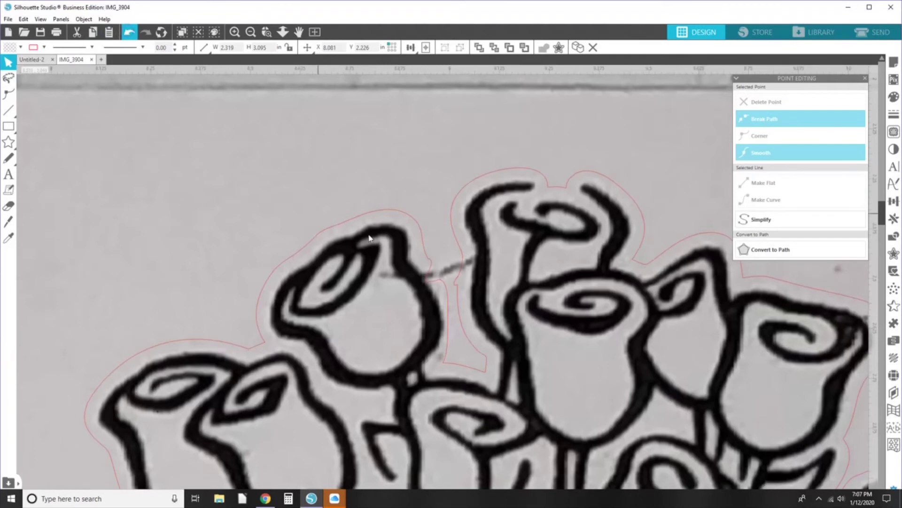
Step: Delete the two stray nodes from the dip and pull out a curve handle on the side node
{"action": "double_click", "coordinate": [432, 263]}
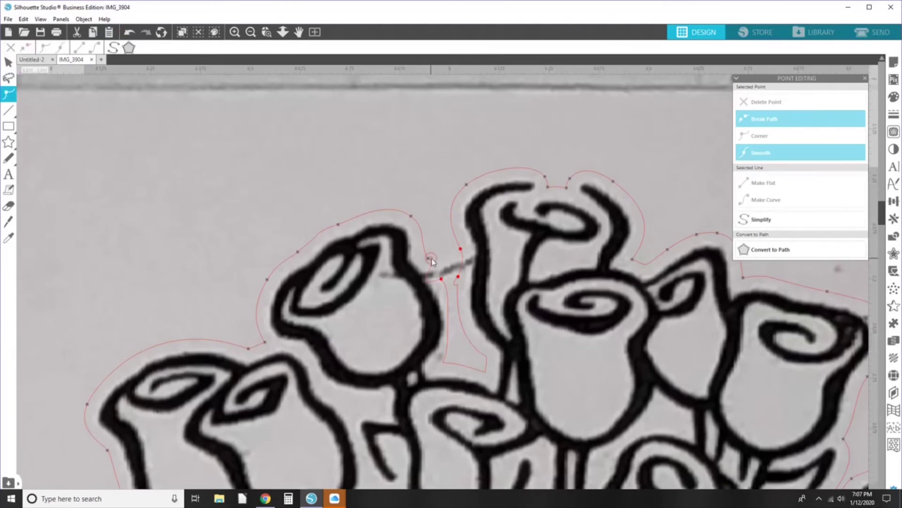
{"action": "left_click", "coordinate": [428, 259]}
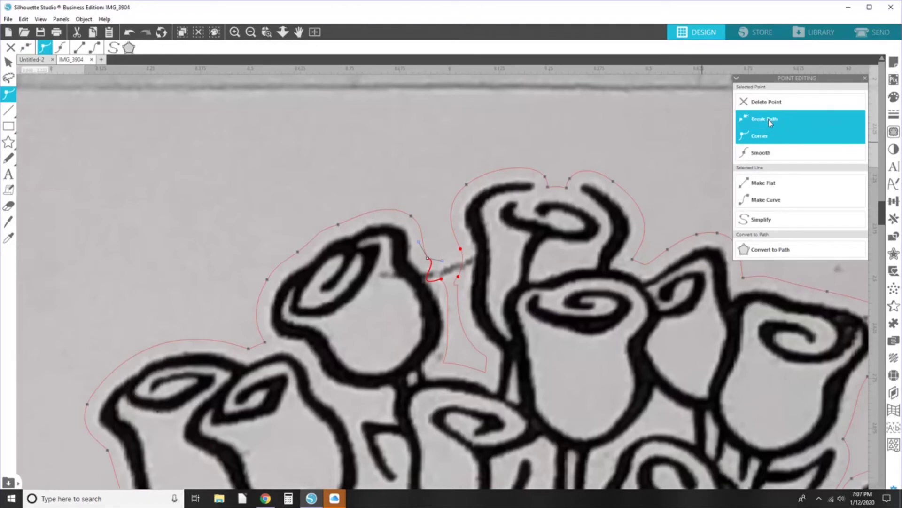
{"action": "left_click", "coordinate": [758, 107]}
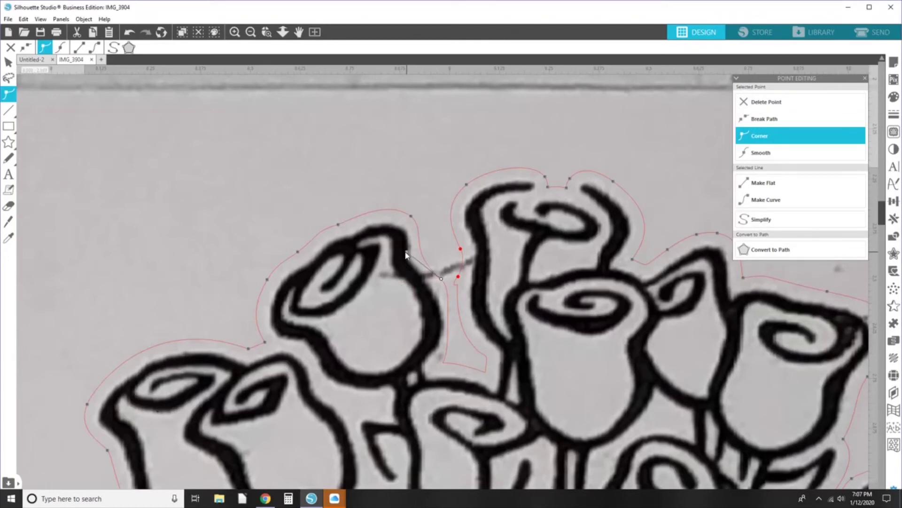
{"action": "left_click_drag", "start_coordinate": [408, 264], "coordinate": [414, 247]}
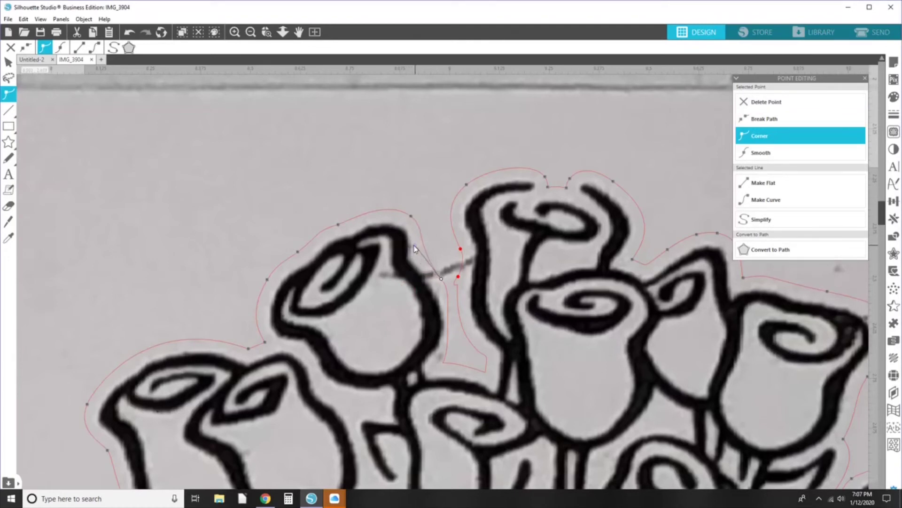
{"action": "left_click", "coordinate": [462, 277]}
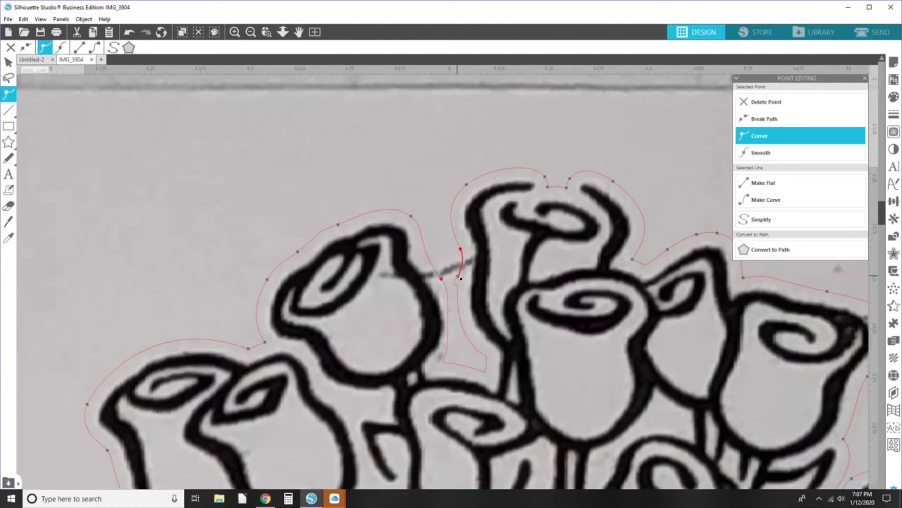
{"action": "left_click", "coordinate": [766, 102]}
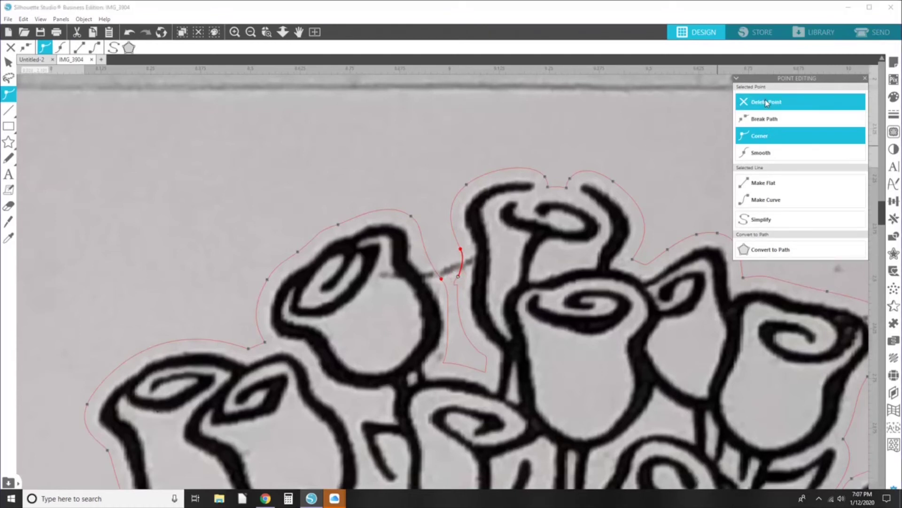
Step: Move the dip's right-side node upward and set it to Smooth
{"action": "left_click", "coordinate": [458, 276]}
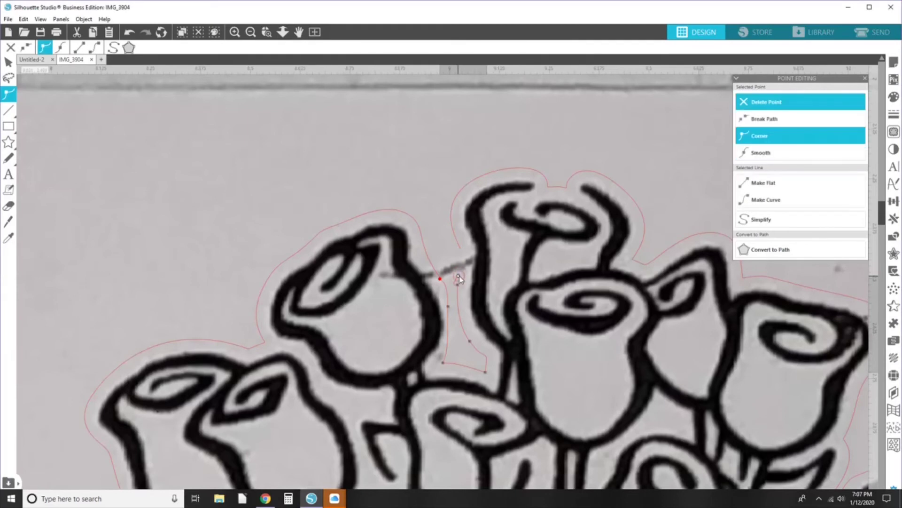
{"action": "left_click_drag", "start_coordinate": [459, 276], "coordinate": [463, 250]}
{"action": "left_click", "coordinate": [764, 247]}
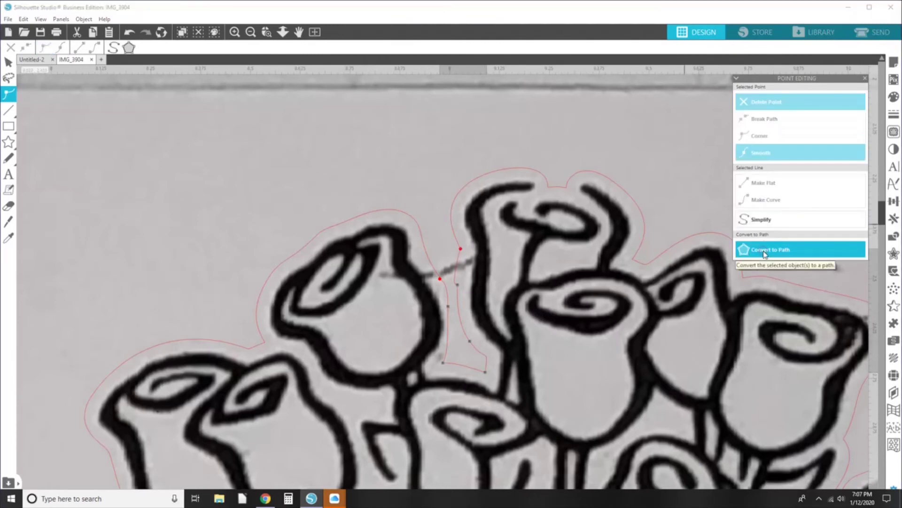
{"action": "left_click", "coordinate": [442, 242]}
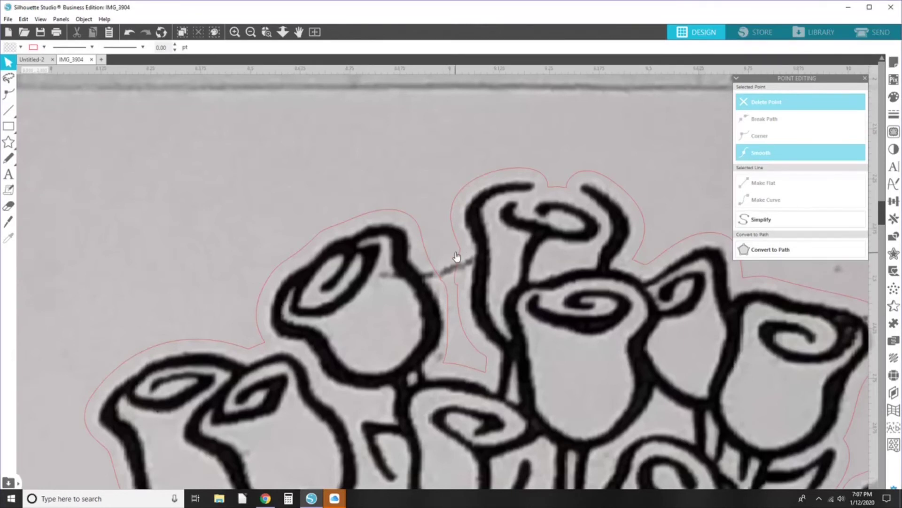
Step: Adjust the node on the dip's left side, then leave point editing
{"action": "double_click", "coordinate": [441, 281]}
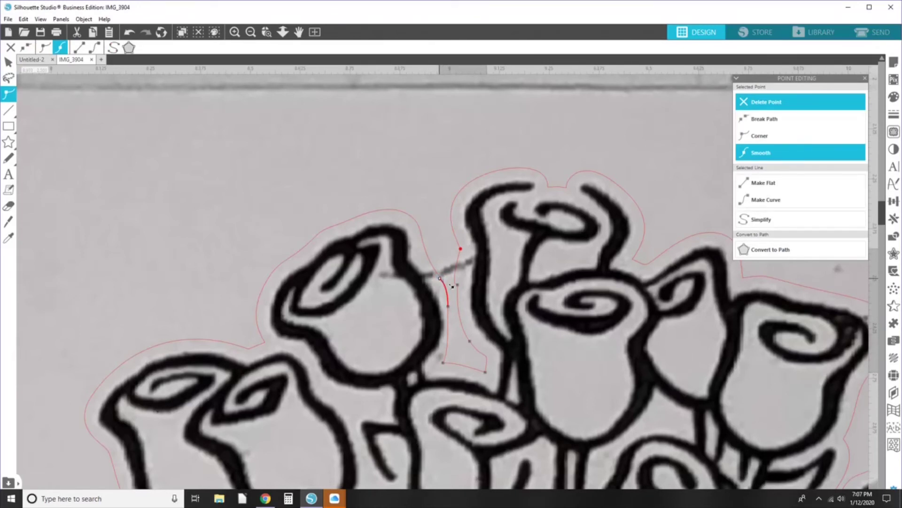
{"action": "left_click", "coordinate": [765, 252]}
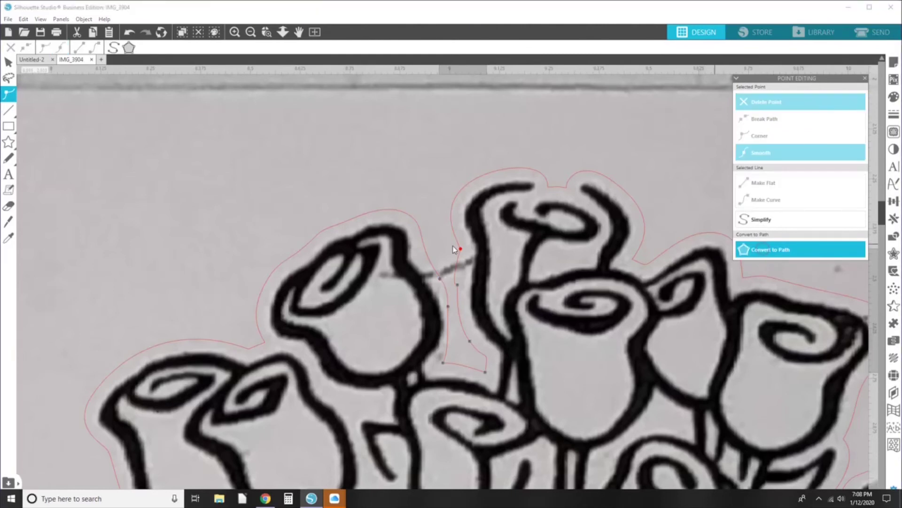
{"action": "left_click", "coordinate": [440, 280]}
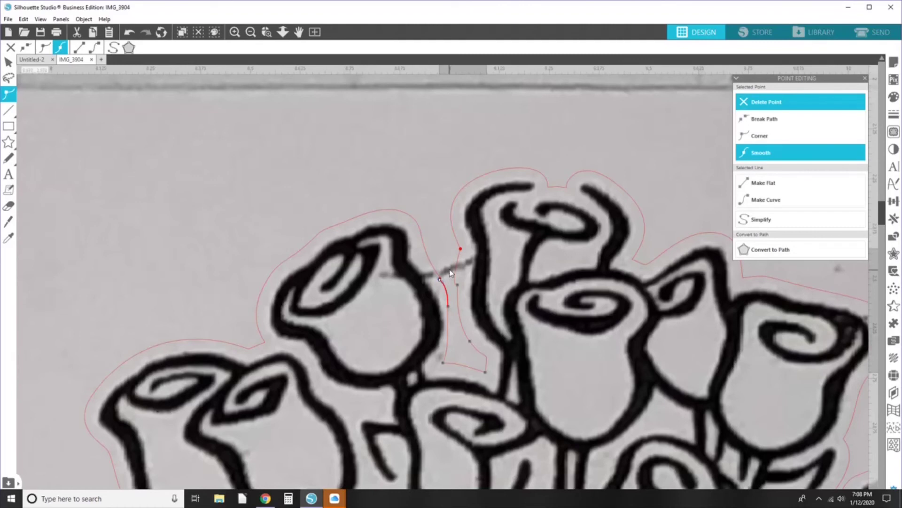
{"action": "double_click", "coordinate": [443, 282]}
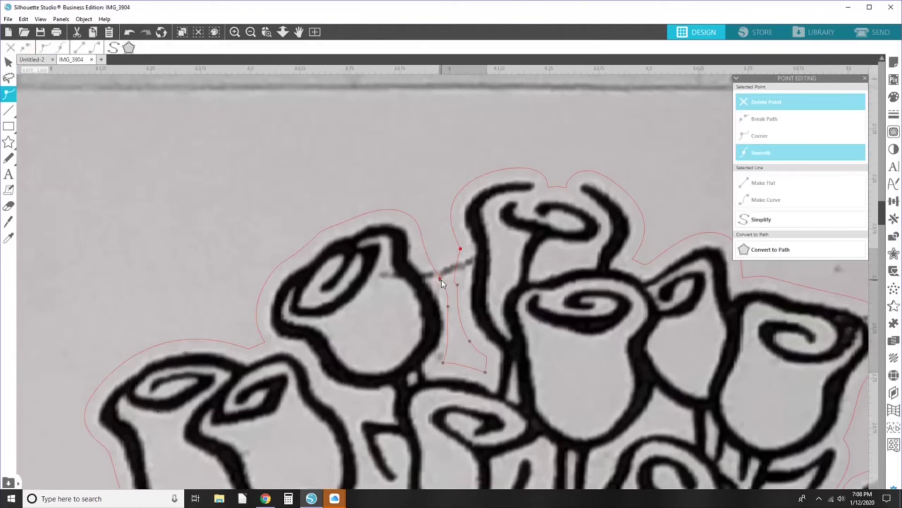
{"action": "scroll", "coordinate": [442, 285], "scroll_direction": "up", "scroll_amount": 3}
{"action": "left_click", "coordinate": [451, 277]}
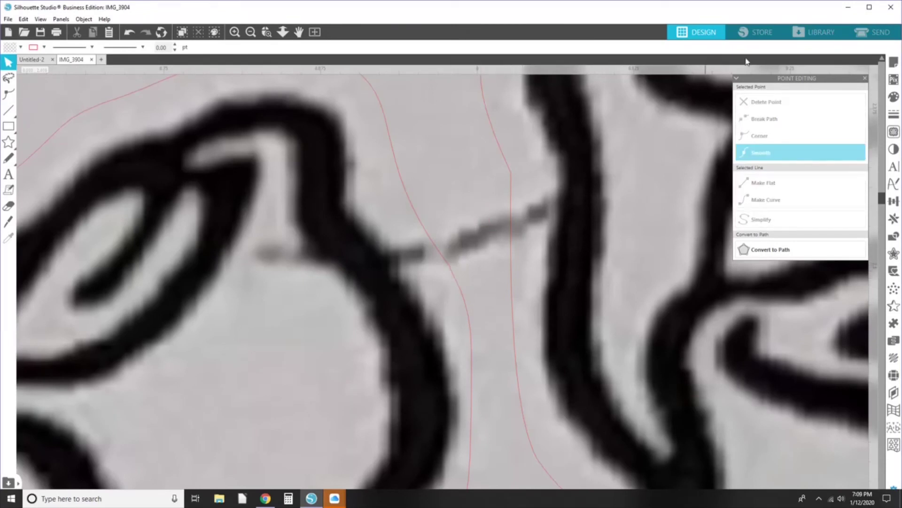
Step: Zoom out to the whole mat and open Send, showing Cardstock, Plain with a Ratchet Blade
{"action": "left_click", "coordinate": [314, 31]}
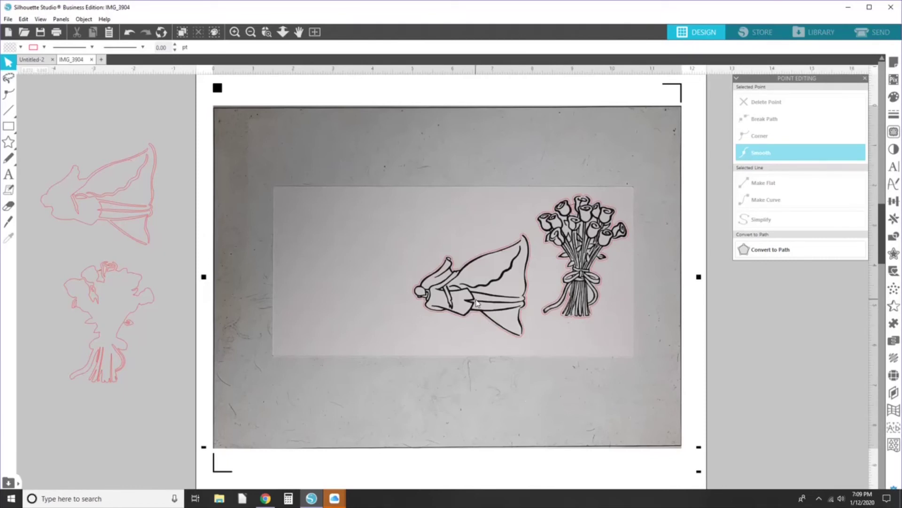
{"action": "scroll", "coordinate": [399, 118], "scroll_direction": "up", "scroll_amount": 3}
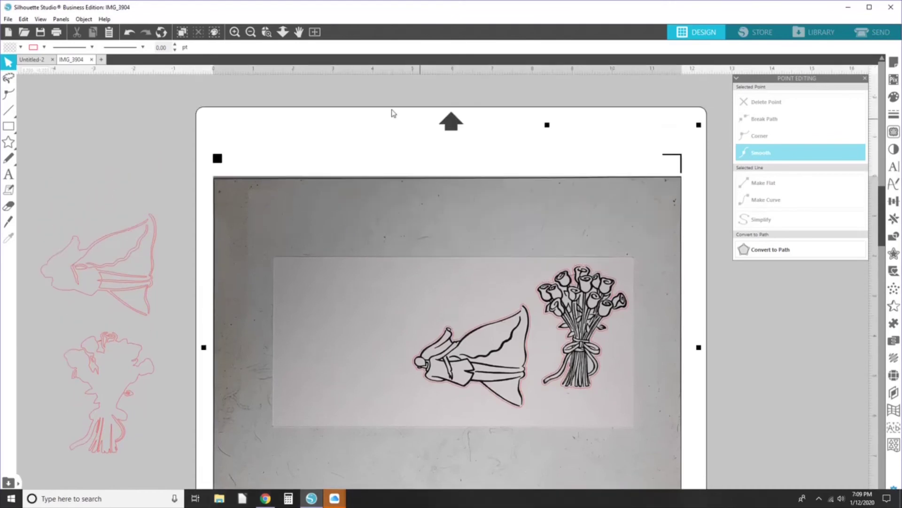
{"action": "left_click", "coordinate": [250, 32]}
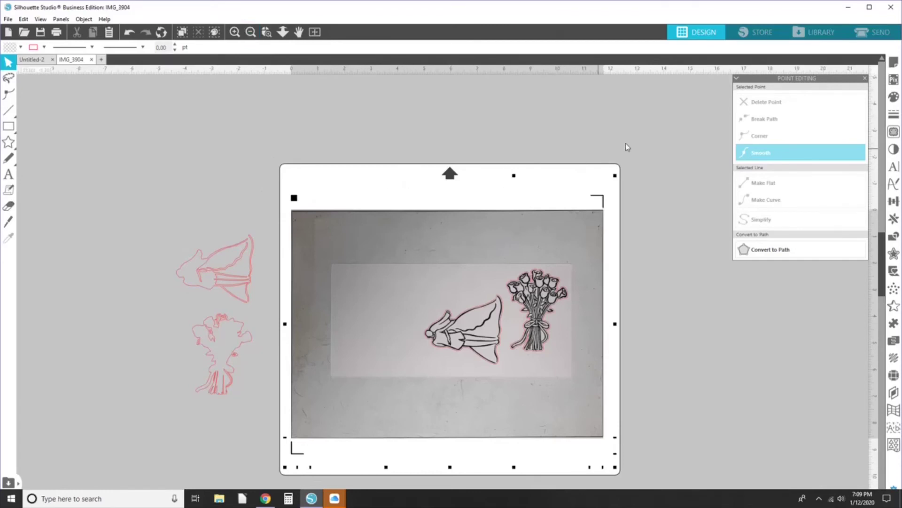
{"action": "left_click", "coordinate": [867, 38]}
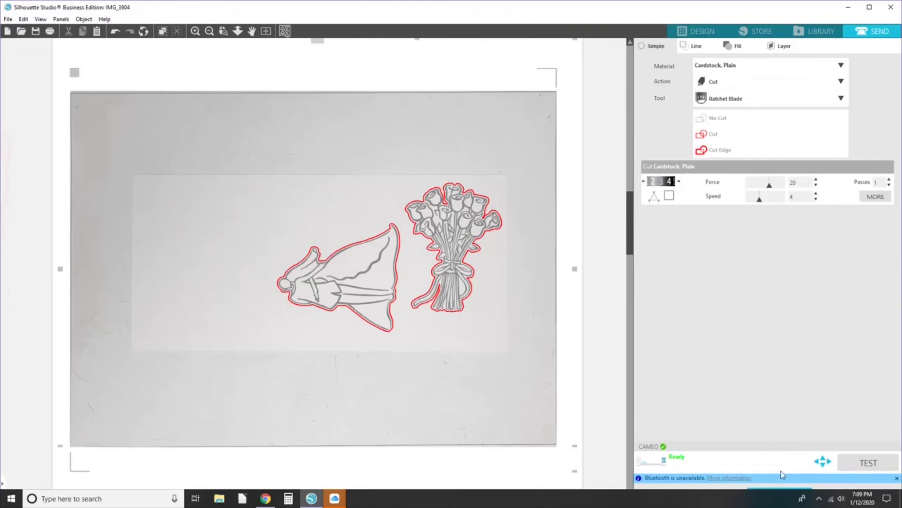
{"action": "left_click", "coordinate": [780, 493]}
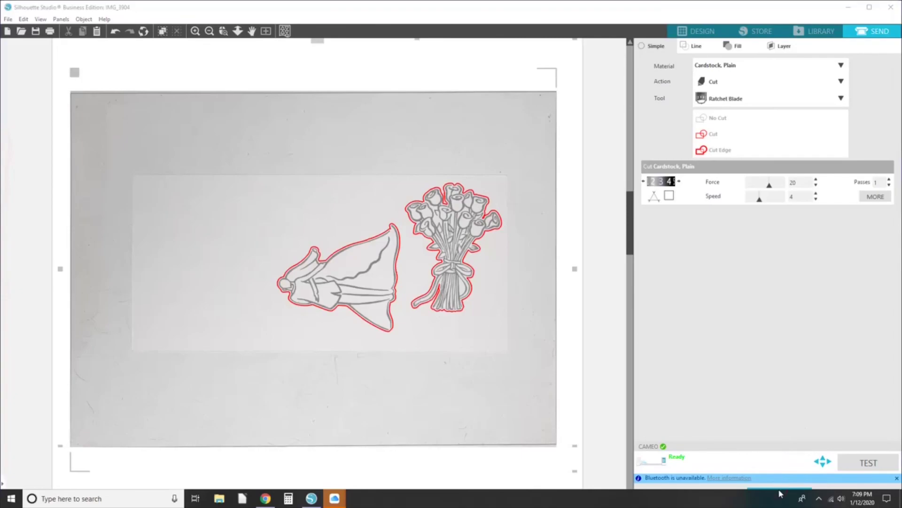